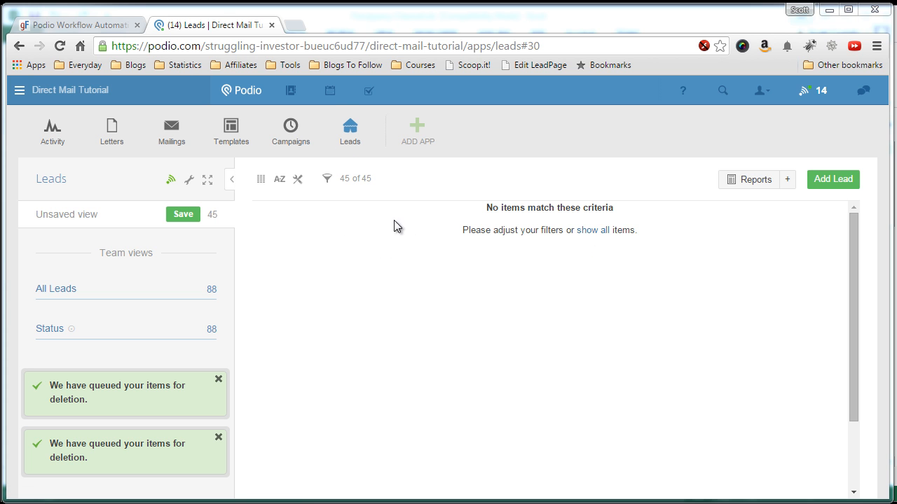
Open the Probate Campaign #1 template in the Templates app and review its mailings and type.
click(306, 148)
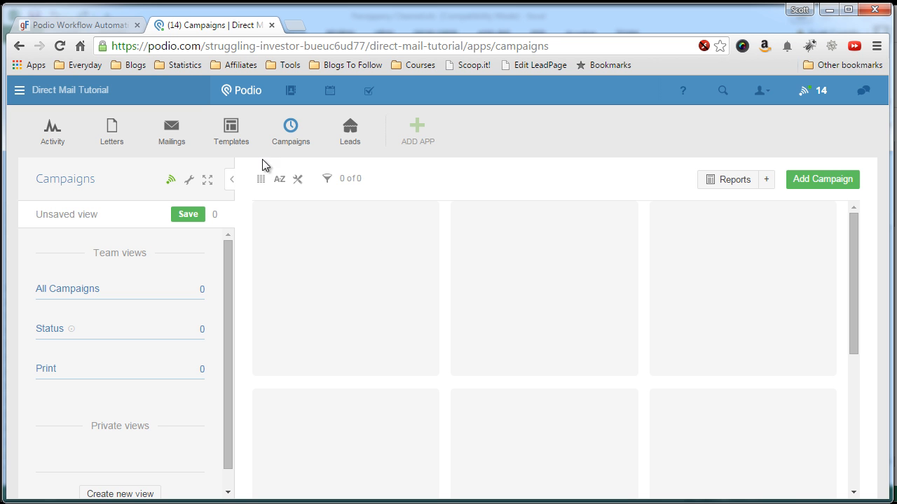
click(230, 127)
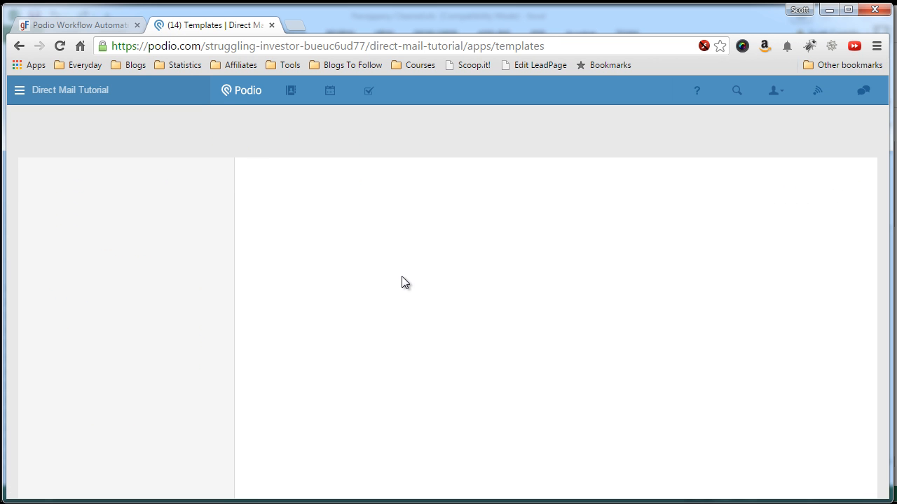
click(340, 239)
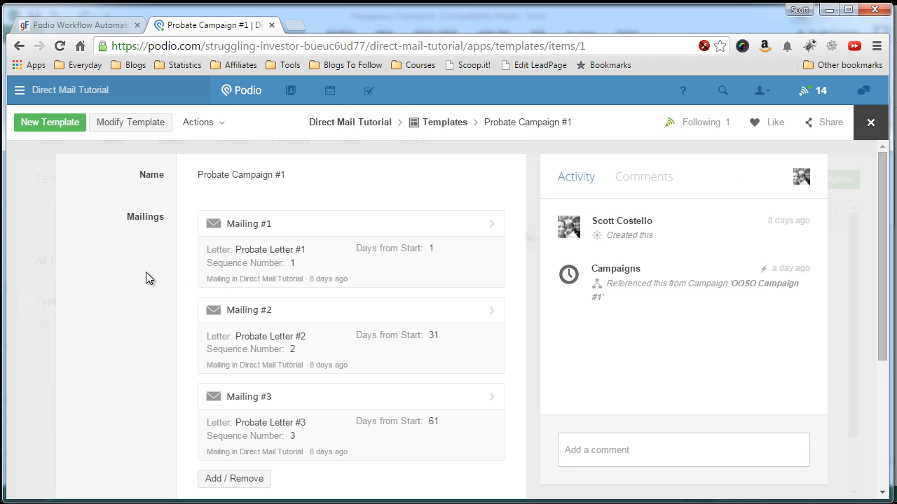
scroll(193, 300, down, 3)
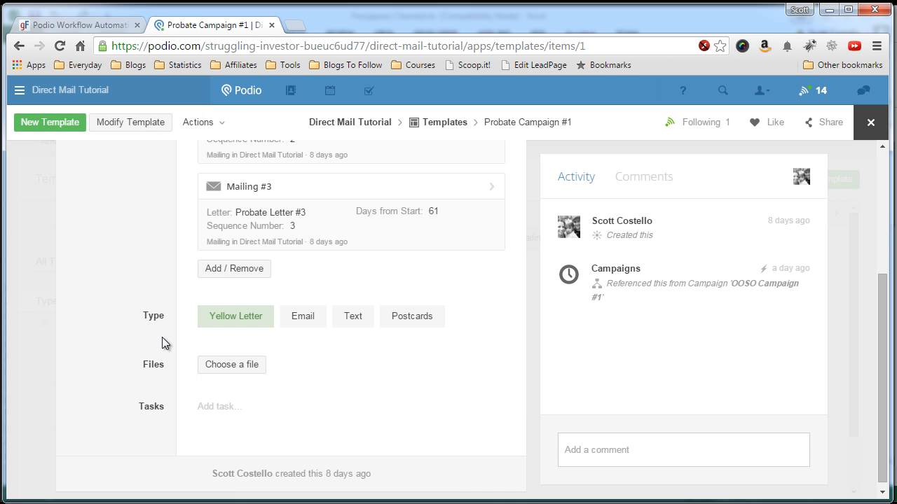
scroll(170, 333, up, 3)
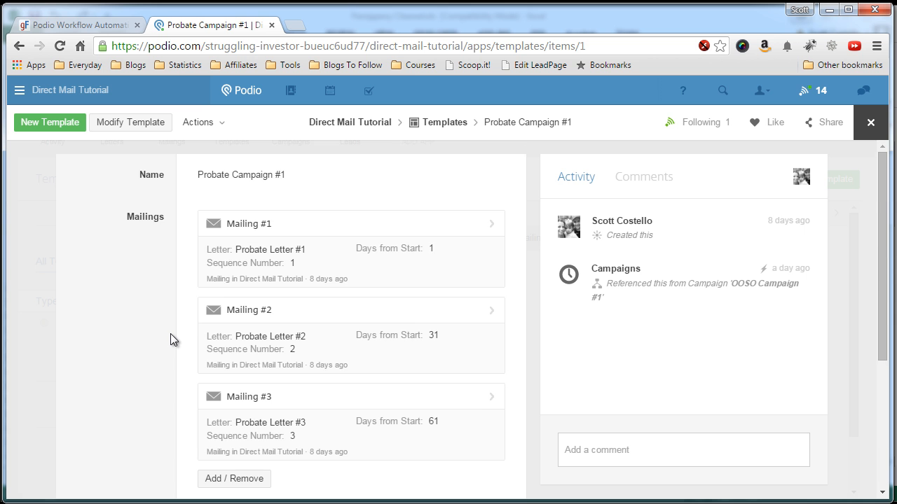
Examine the letter, sequence number and days from start of Mailing #1, and view the list of all mailings.
click(321, 233)
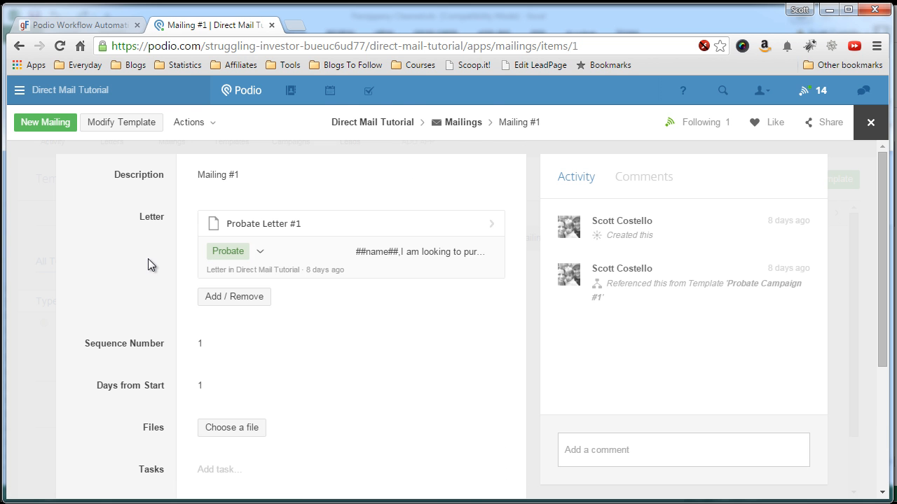
scroll(133, 260, down, 1)
scroll(142, 252, up, 1)
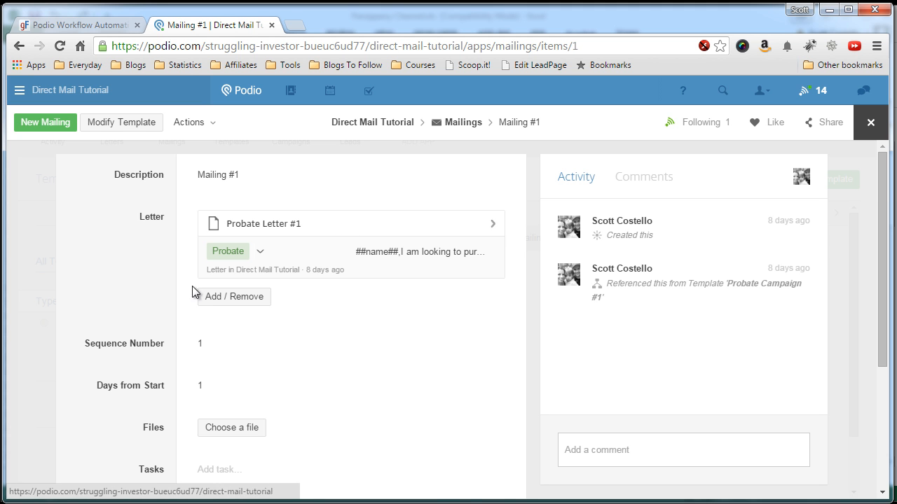
scroll(143, 299, down, 1)
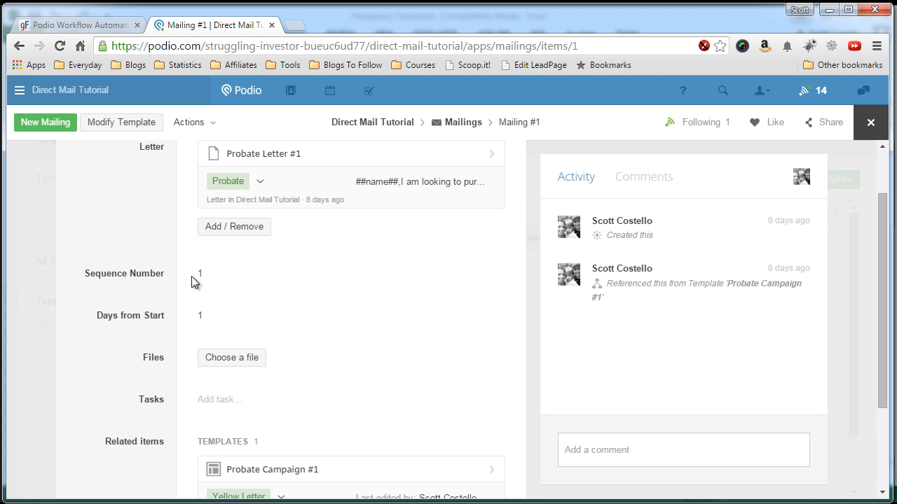
scroll(154, 320, up, 1)
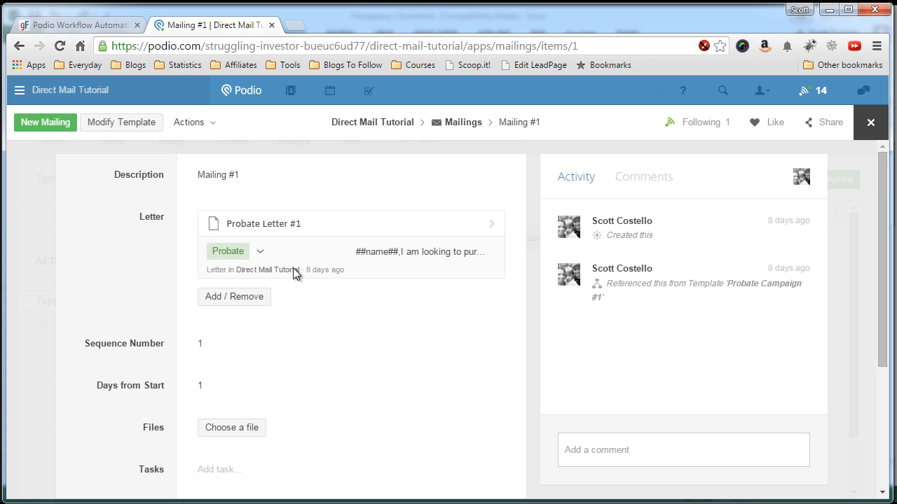
click(872, 124)
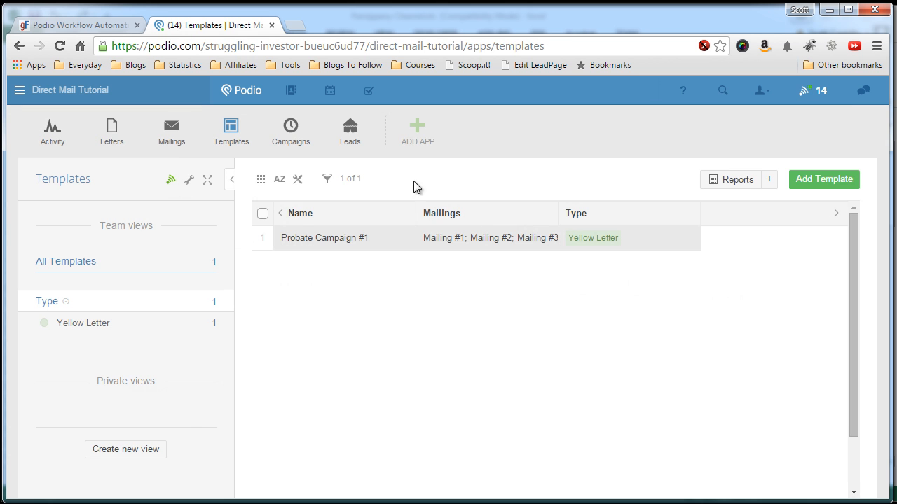
click(186, 144)
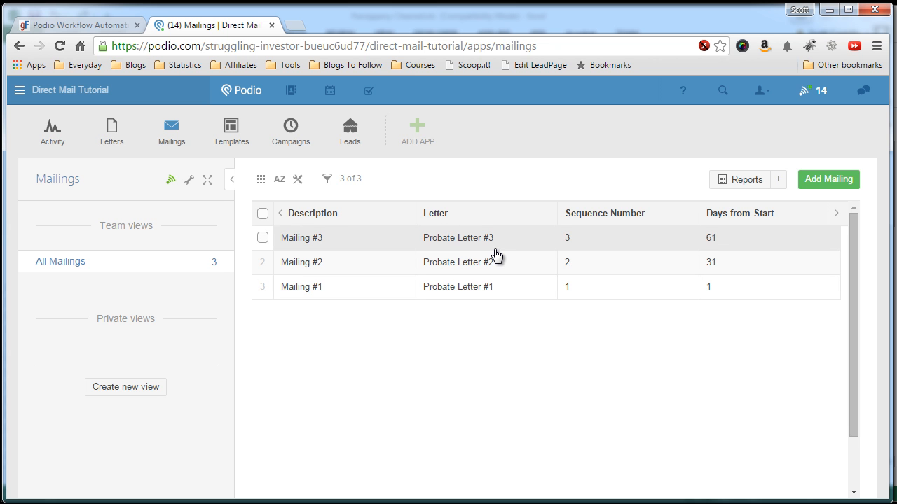
Open Probate Letter #1 in the Letters app, read its content with the merge tokens, and close it.
click(98, 141)
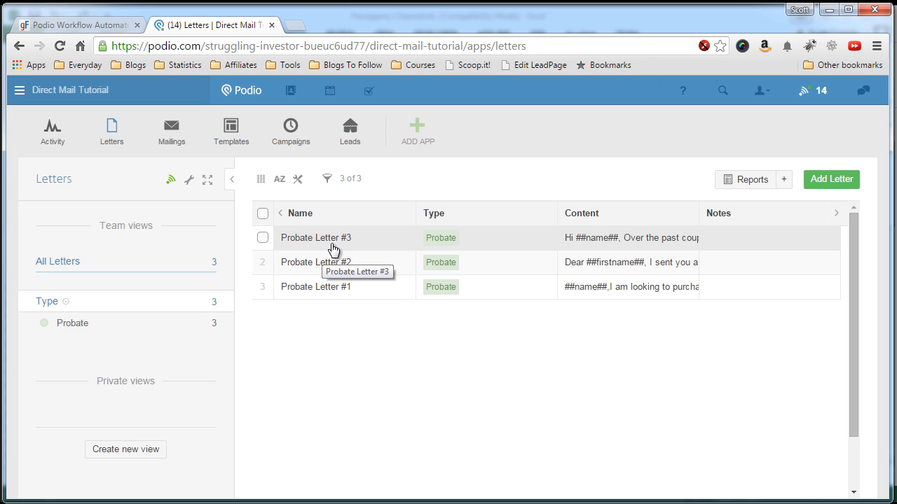
click(322, 294)
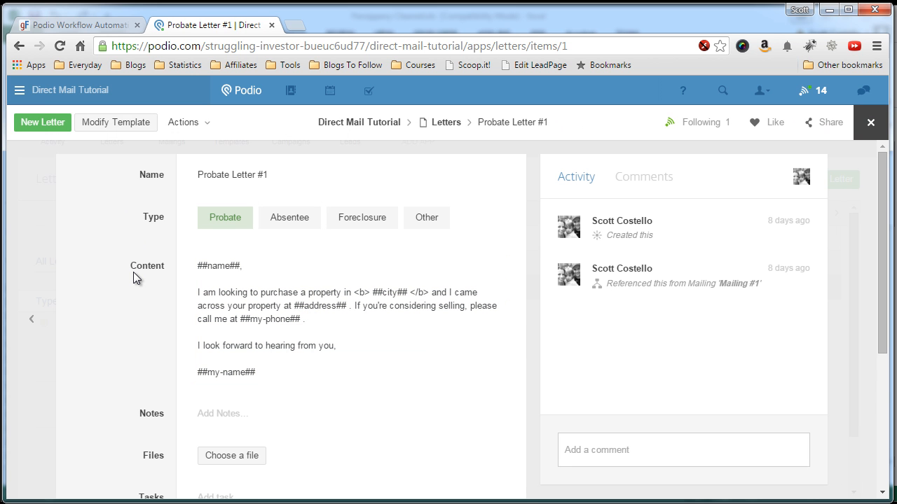
scroll(134, 271, down, 1)
scroll(133, 270, up, 1)
scroll(97, 310, down, 1)
scroll(97, 309, up, 1)
click(870, 124)
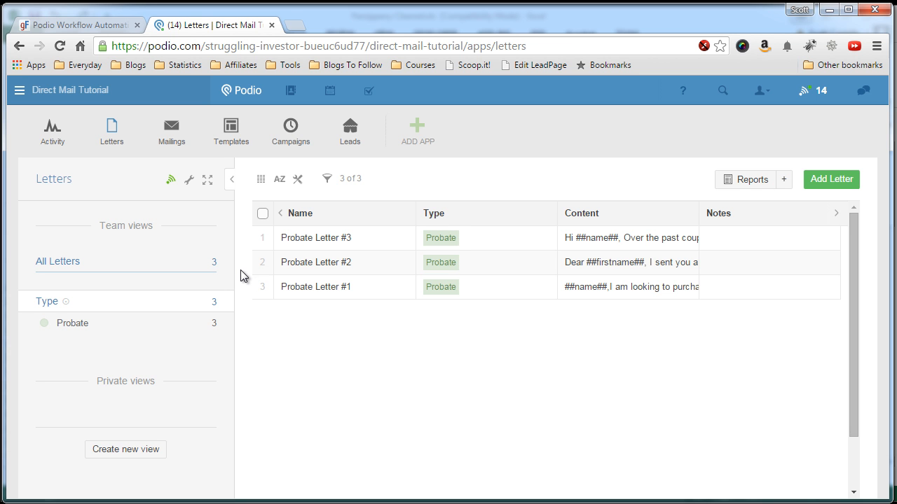
Switch to the Parsippany Cleaned.xls workbook in Excel and look through all lead rows and columns.
key(alt+Tab)
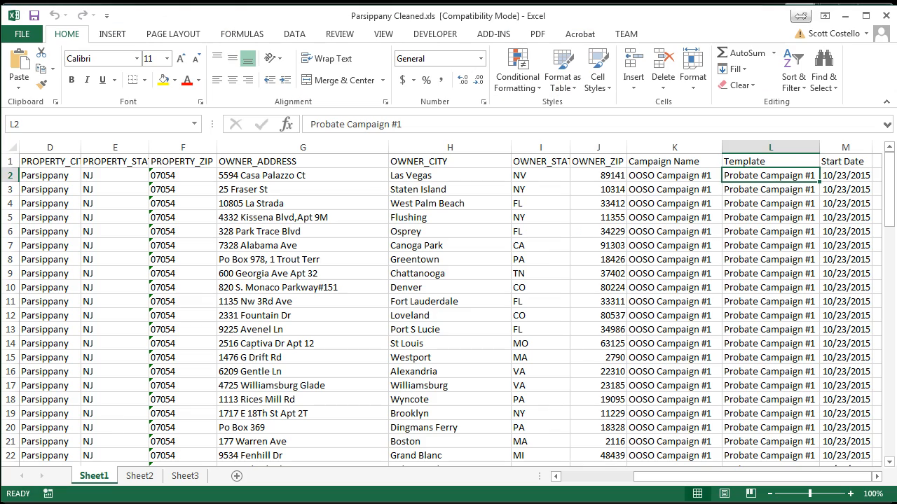
click(74, 178)
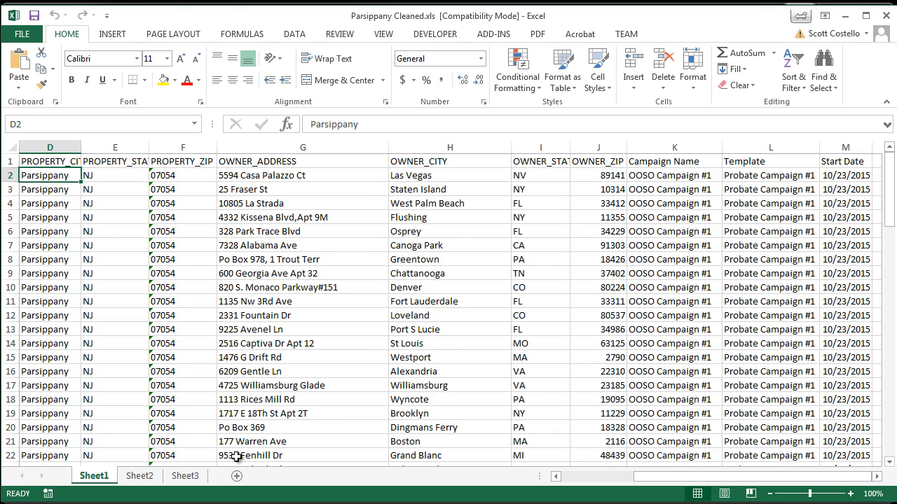
drag(625, 478, 560, 480)
scroll(338, 303, down, 8)
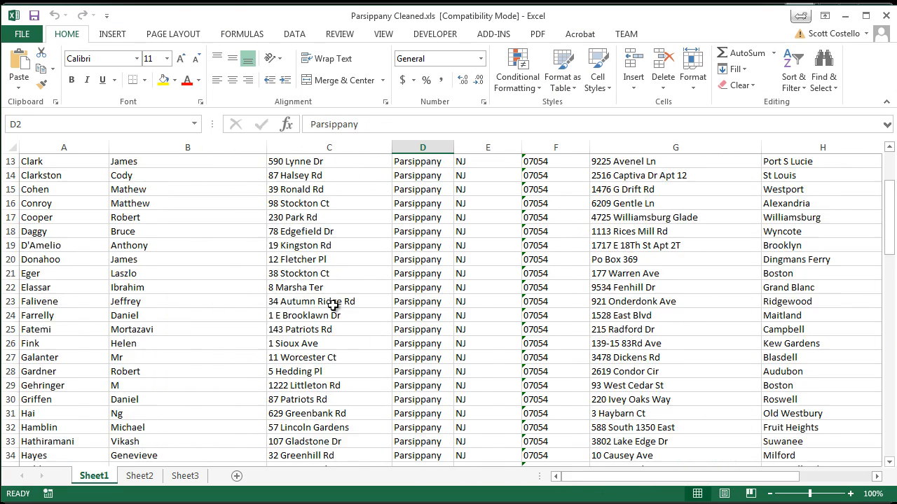
scroll(337, 303, down, 16)
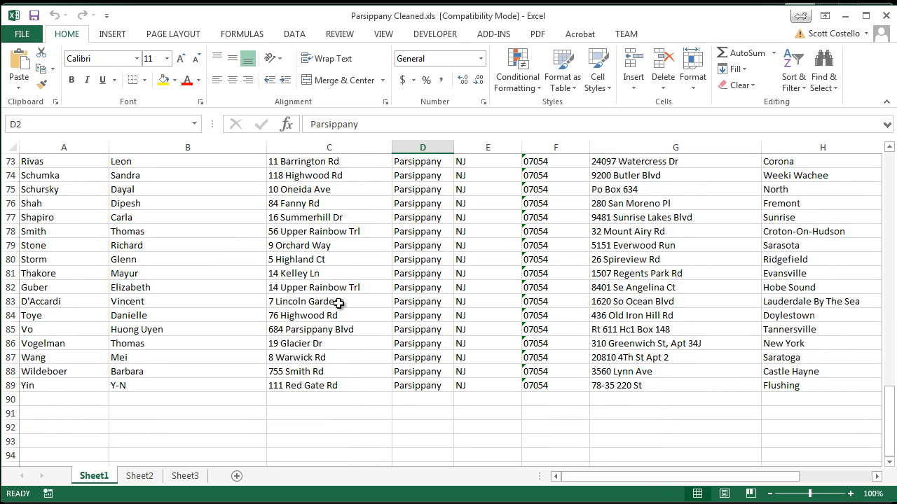
drag(561, 476, 634, 476)
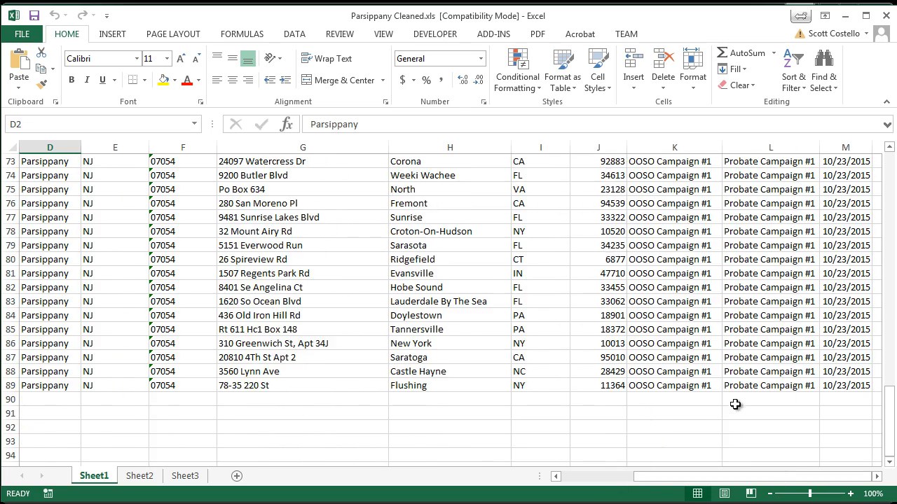
scroll(733, 405, up, 6)
scroll(733, 403, up, 18)
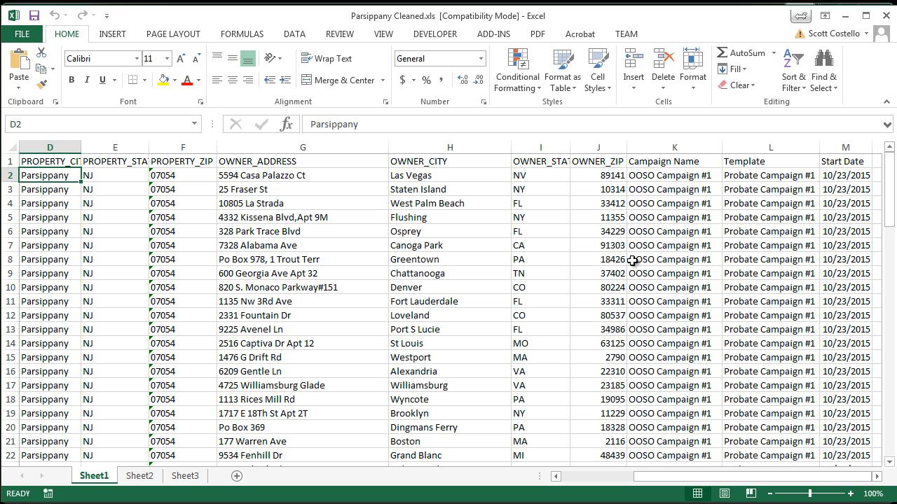
Examine the Campaign Name, Template and Start Date columns of the lead spreadsheet.
drag(647, 163, 841, 218)
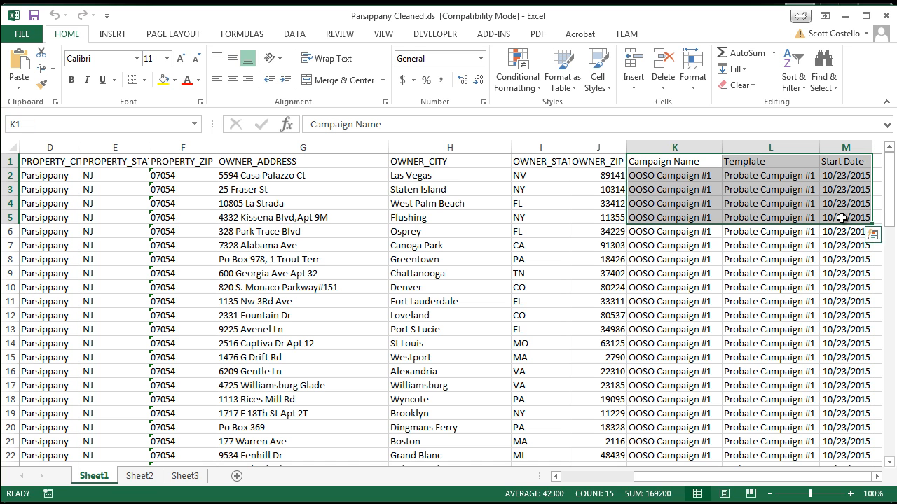
click(675, 166)
click(775, 167)
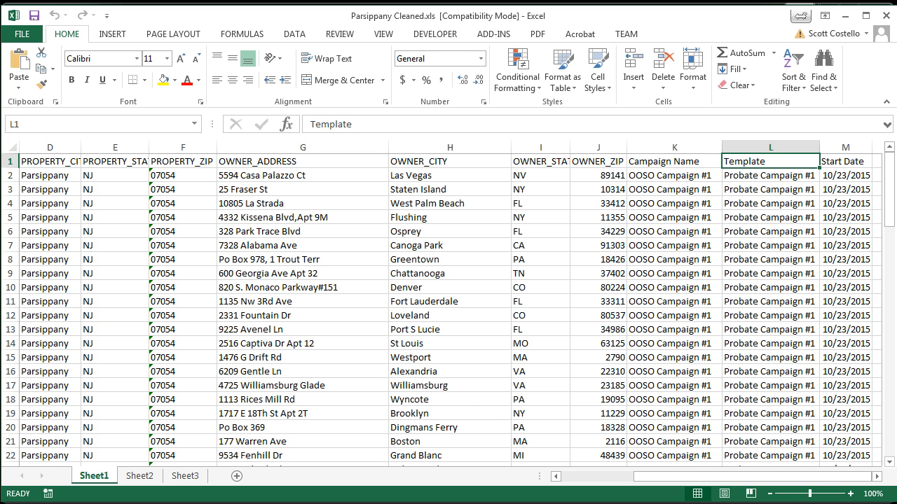
Switch to Podio and view the Campaigns app and the list of templates to compare the template name.
key(alt+Tab)
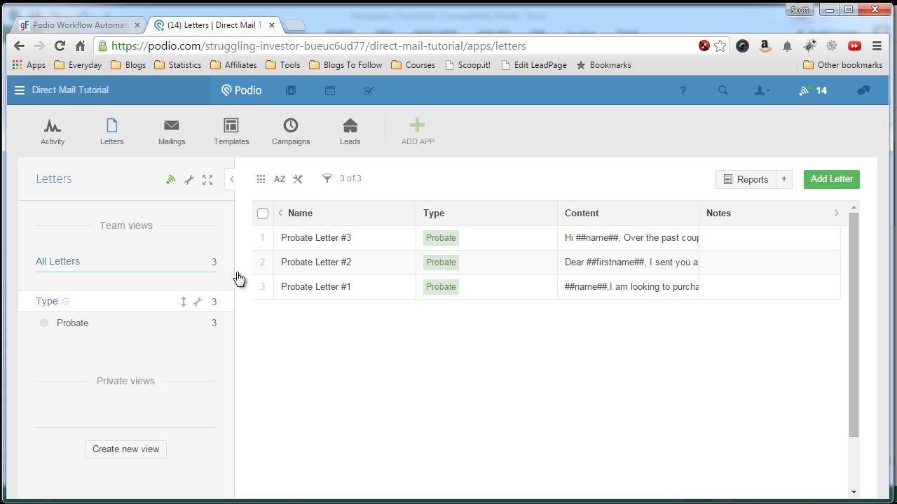
click(301, 140)
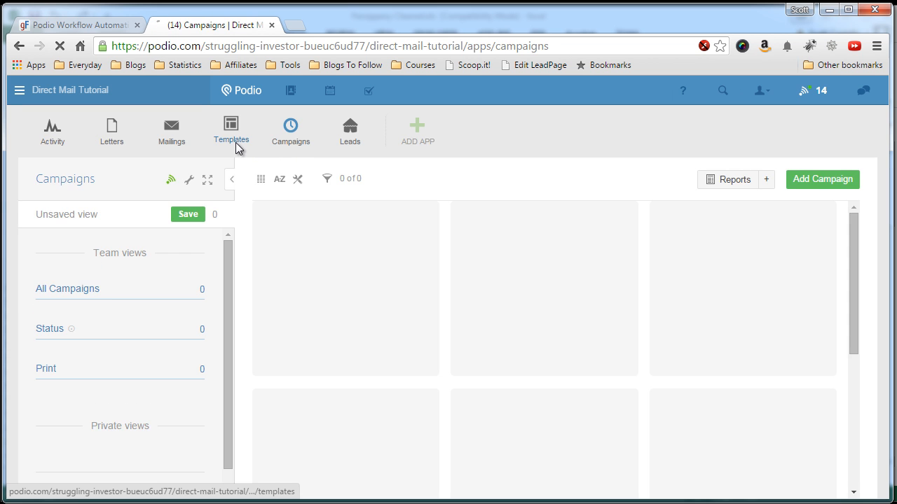
click(236, 142)
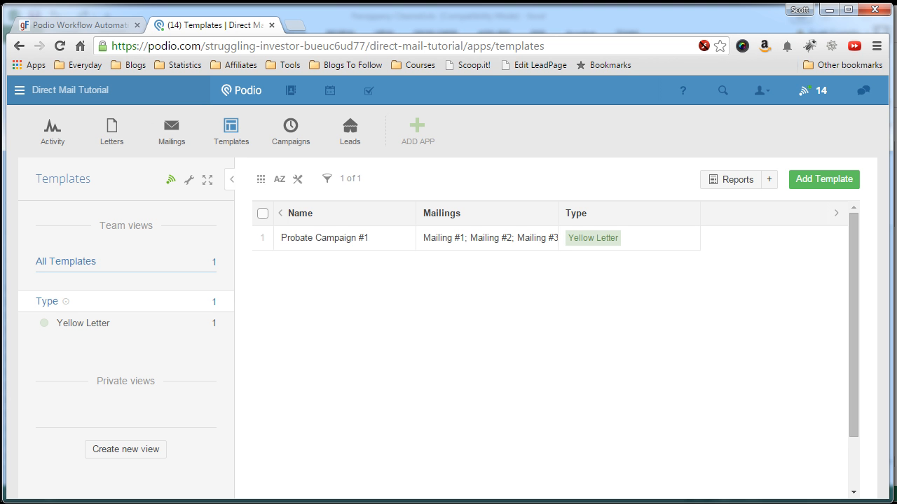
Switch back to the Excel workbook and check the dates in the Start Date column.
key(alt+Tab)
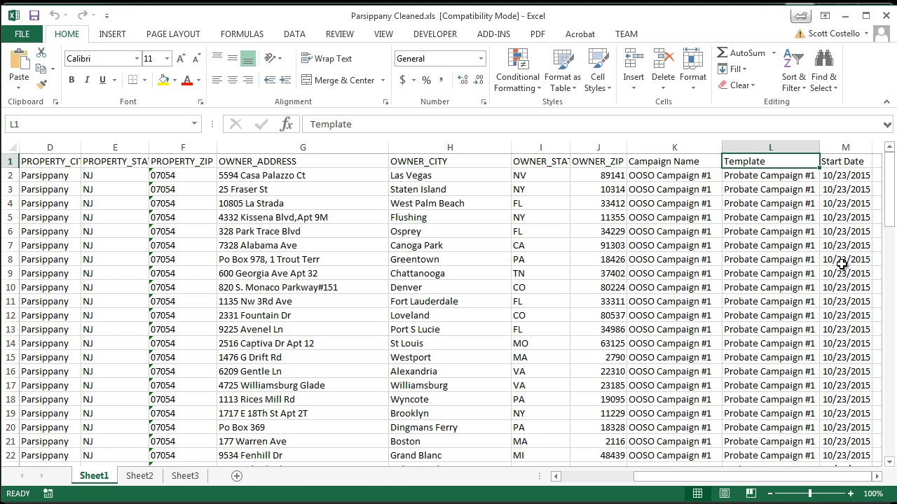
click(845, 166)
drag(839, 178, 856, 236)
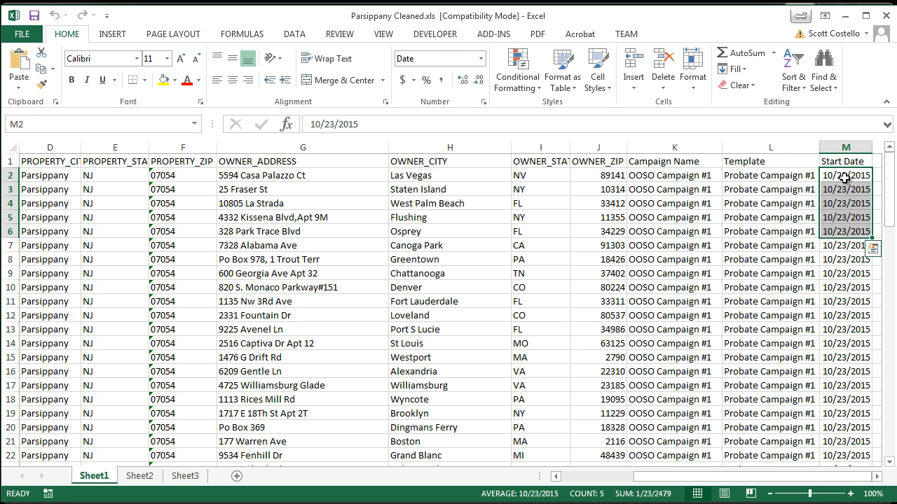
click(844, 177)
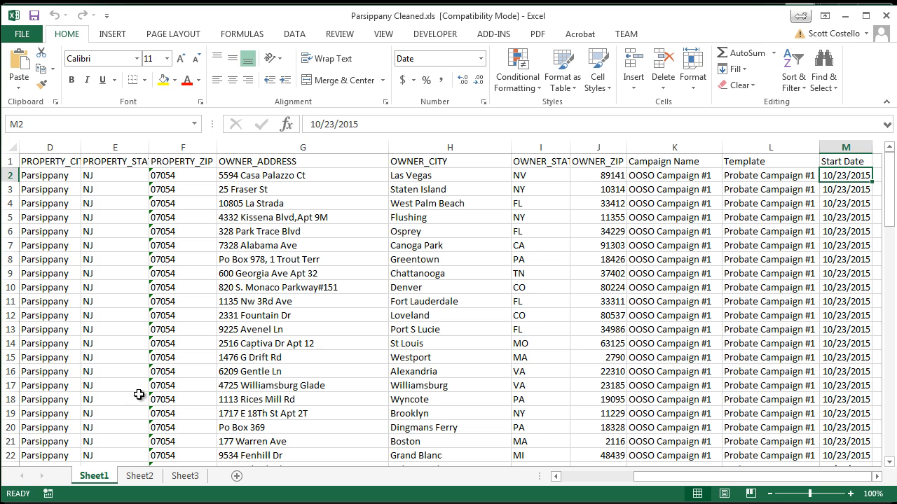
Switch to Podio and start an Excel import for the Leads app.
key(alt+Tab)
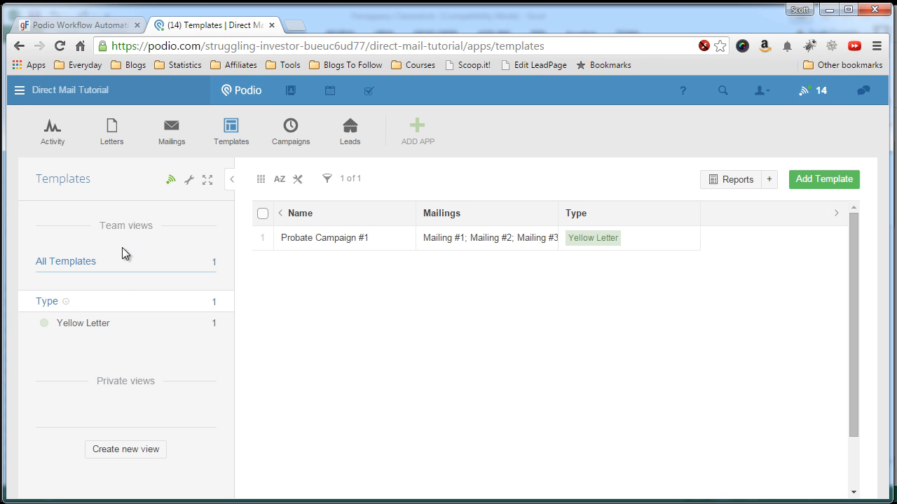
click(352, 145)
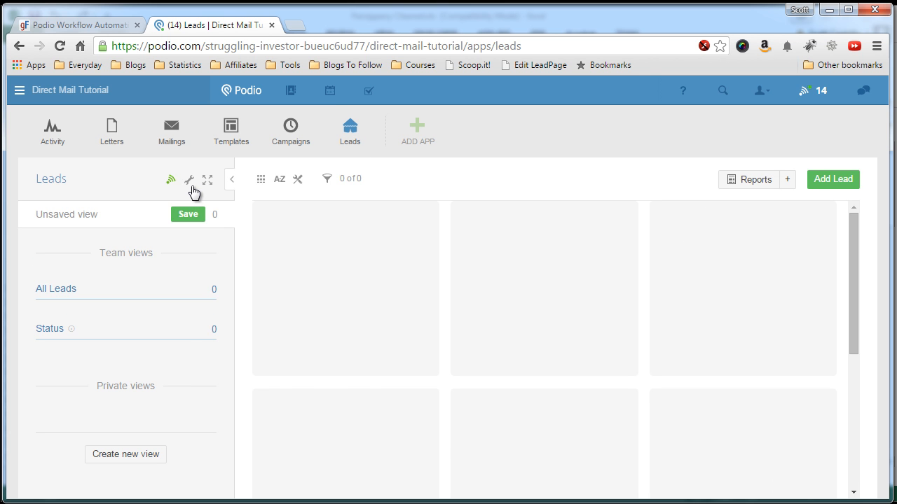
click(189, 181)
click(217, 425)
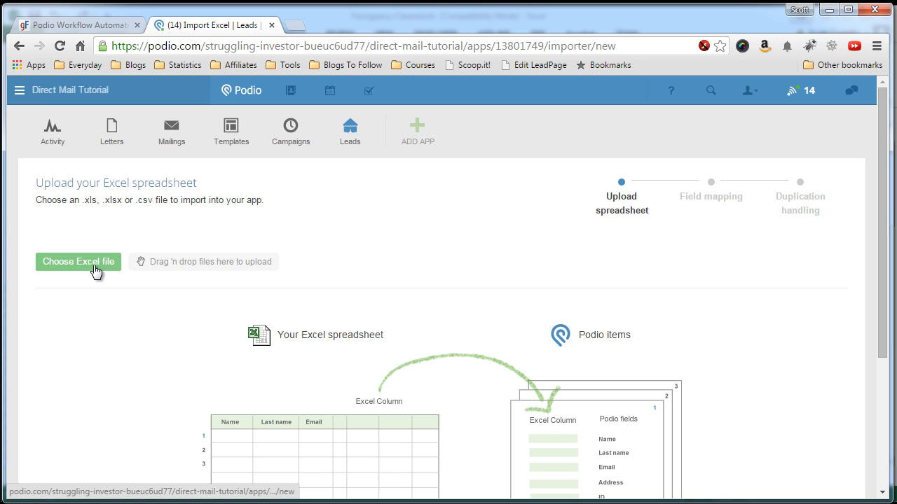
Upload Parsippany Cleaned.xls from the Desktop as the spreadsheet for the Leads import.
click(93, 271)
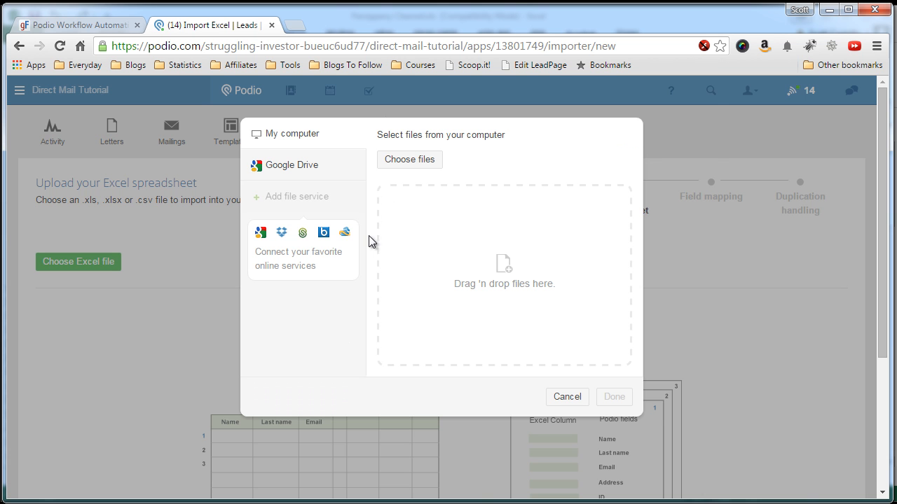
click(402, 162)
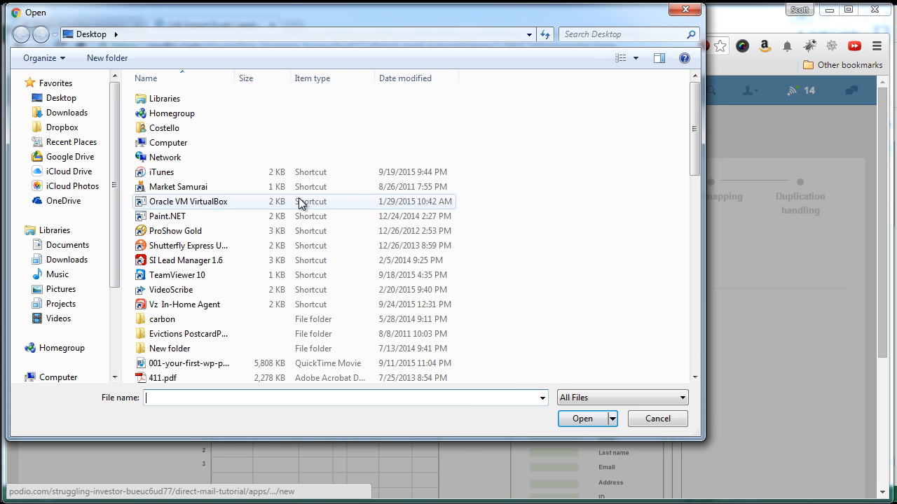
click(70, 99)
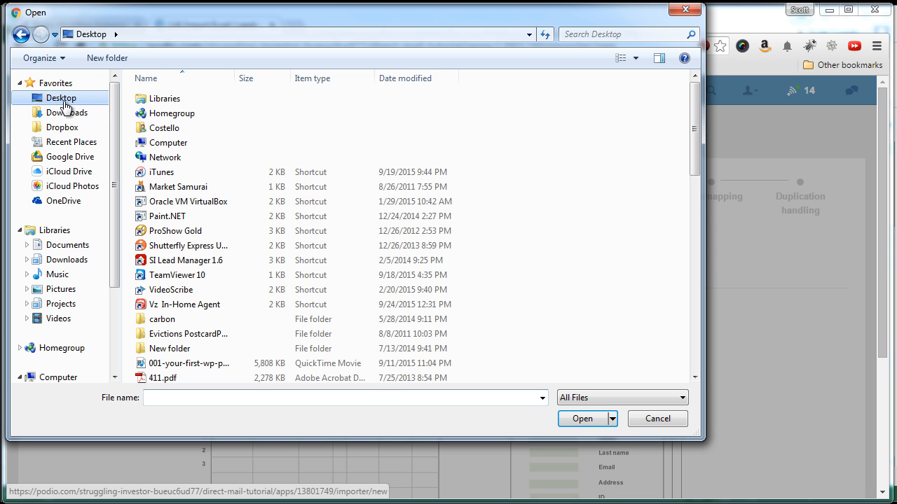
click(205, 80)
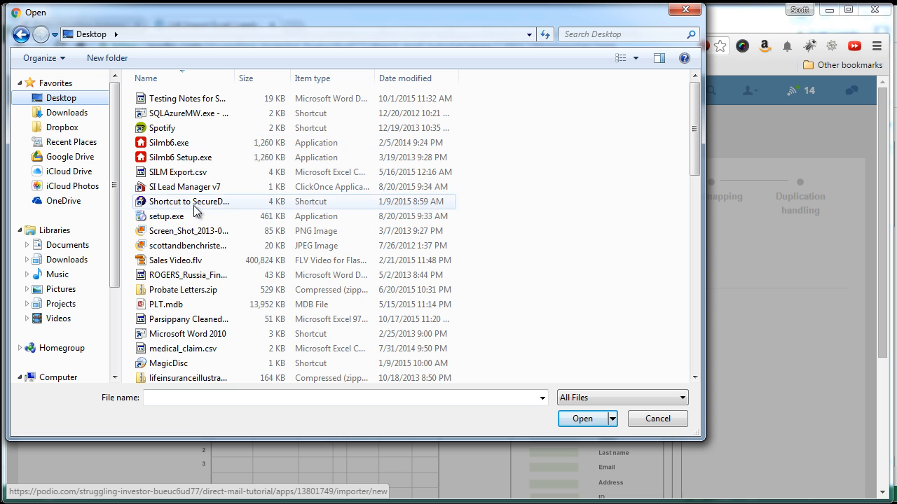
click(189, 320)
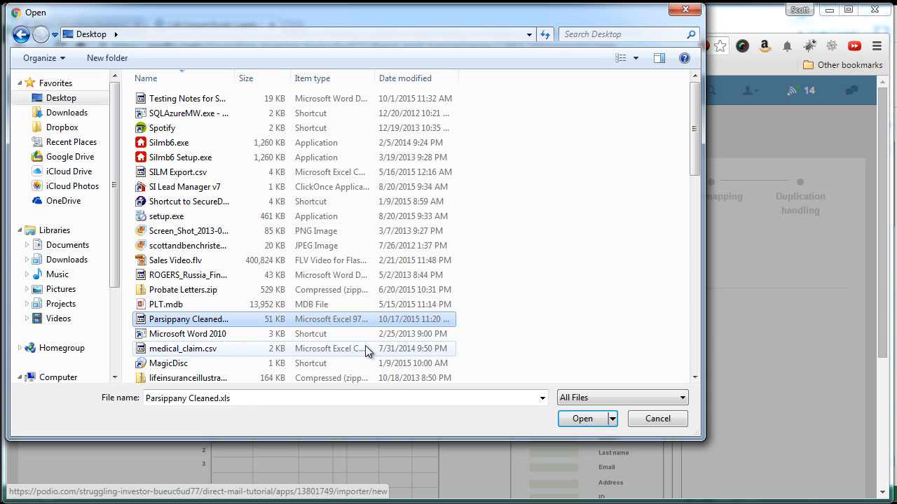
click(580, 419)
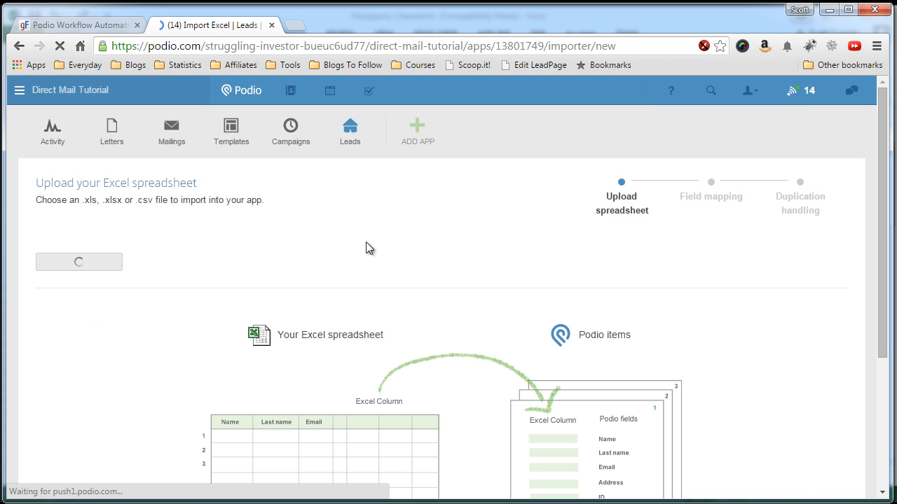
Map the OWNER_LAST_NAME column to the First Name field and OWNER_FIRST_NAME to the Last Name field of Leads.
scroll(366, 242, down, 1)
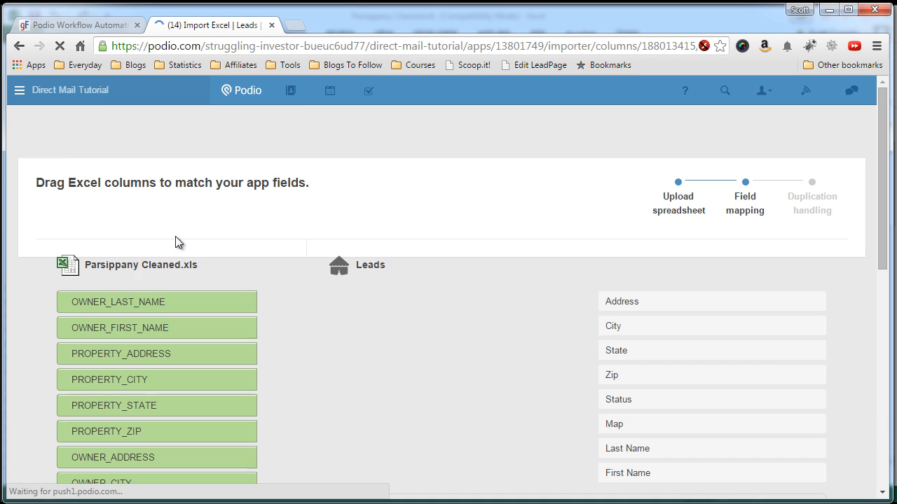
scroll(307, 240, down, 1)
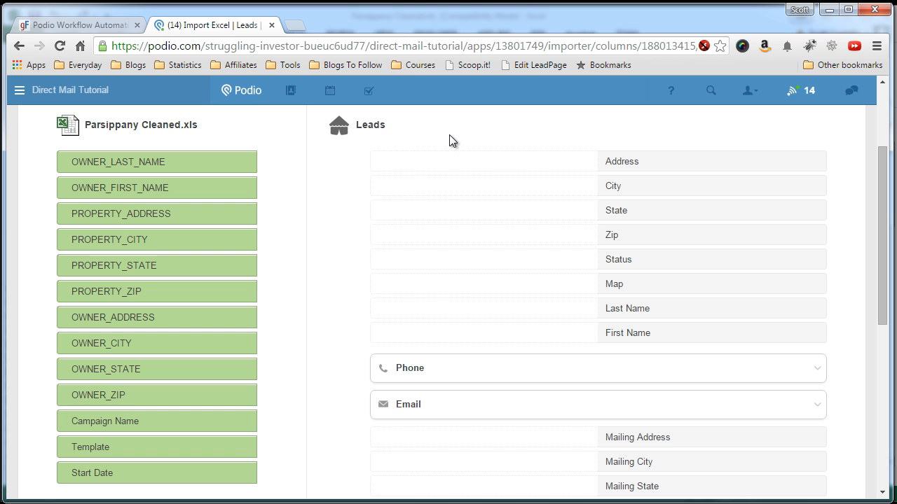
scroll(341, 232, down, 1)
scroll(343, 232, down, 3)
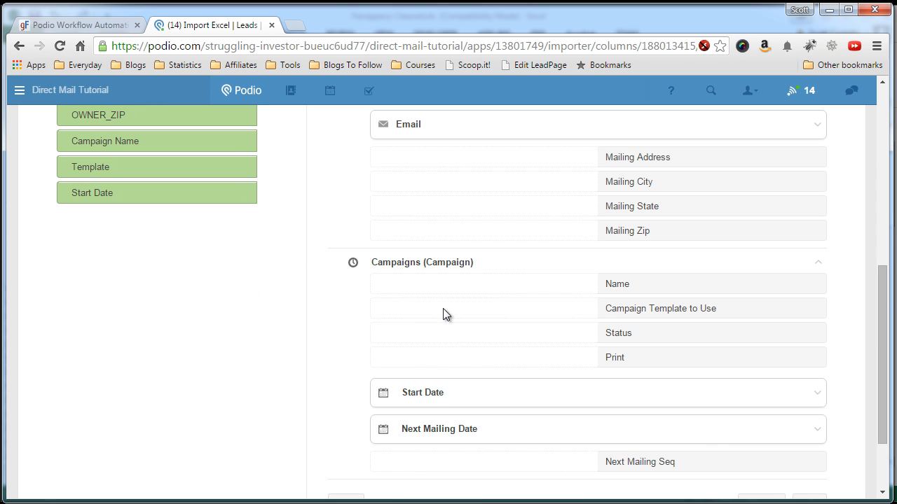
scroll(331, 277, up, 5)
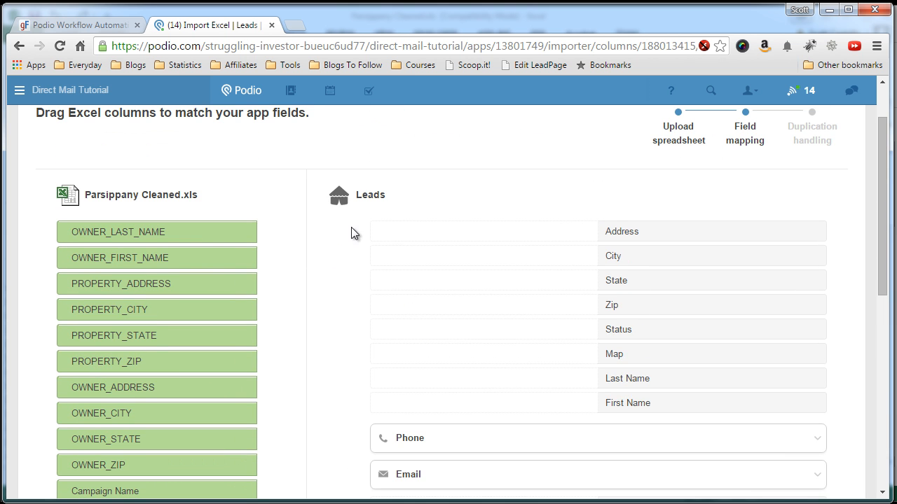
scroll(336, 270, down, 1)
drag(175, 164, 411, 334)
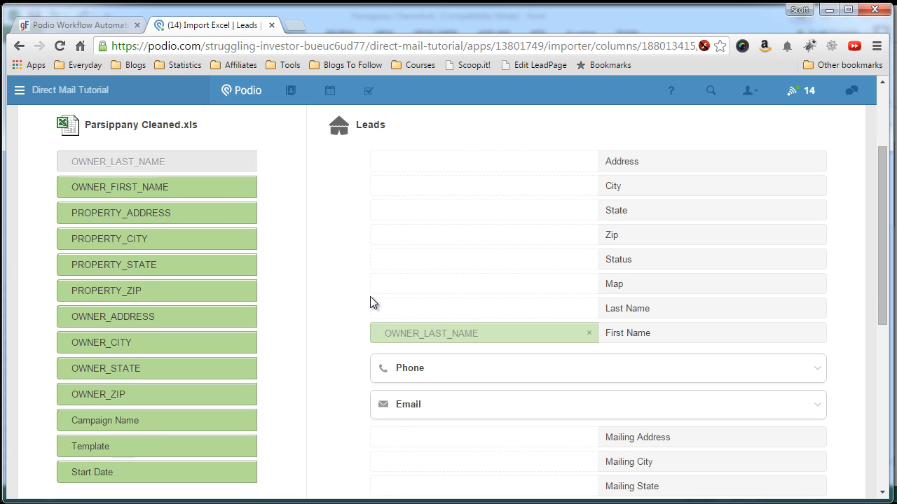
drag(191, 195, 453, 334)
drag(176, 188, 449, 308)
Map PROPERTY_ADDRESS, PROPERTY_CITY, PROPERTY_STATE and PROPERTY_ZIP to the Leads fields Address, City, State and Zip.
drag(175, 214, 419, 168)
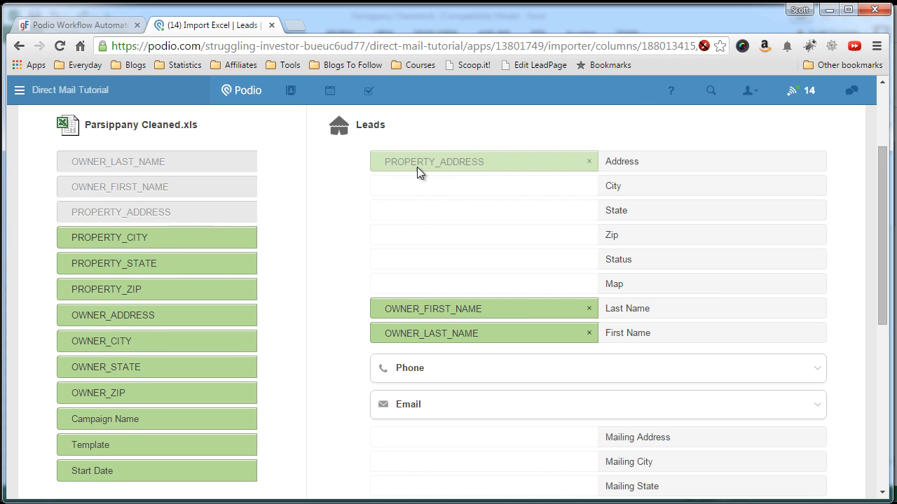
drag(213, 237, 483, 188)
drag(224, 264, 487, 211)
drag(244, 291, 484, 237)
Map OWNER_ADDRESS, OWNER_CITY, OWNER_STATE and OWNER_ZIP to Mailing Address, Mailing City, Mailing State and Mailing Zip.
scroll(329, 283, down, 3)
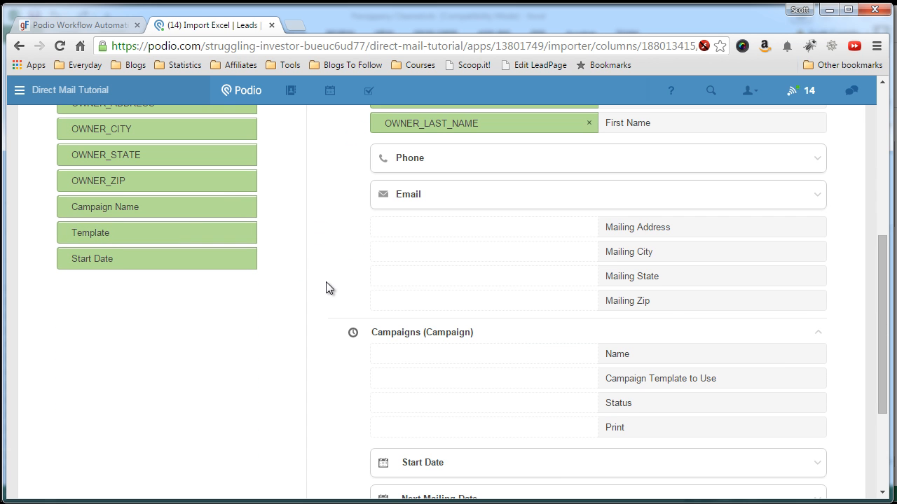
scroll(217, 161, up, 1)
drag(206, 172, 461, 300)
drag(209, 198, 533, 326)
drag(216, 224, 552, 367)
scroll(310, 314, down, 1)
scroll(310, 314, down, 1)
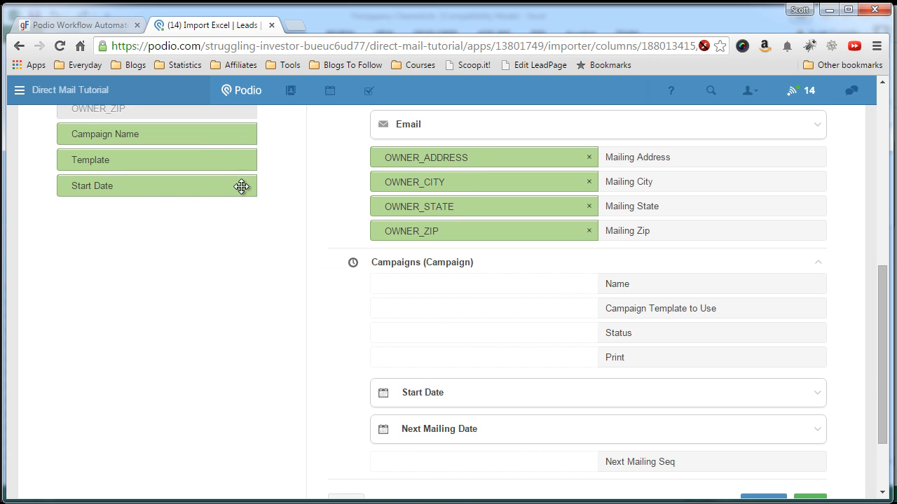
Map Campaign Name to the campaign's Name, Template to Campaign Template to Use, and the Start Date column to its start date.
drag(204, 138, 486, 290)
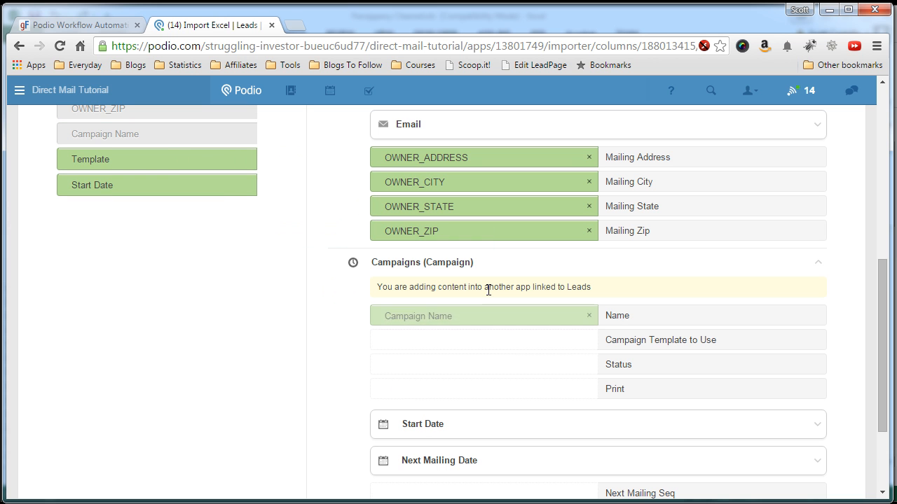
drag(170, 160, 468, 344)
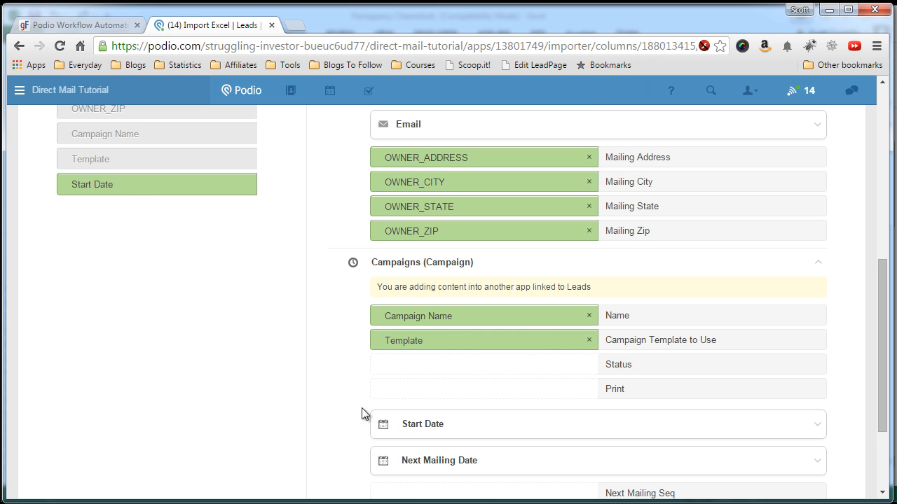
click(419, 427)
scroll(345, 378, down, 1)
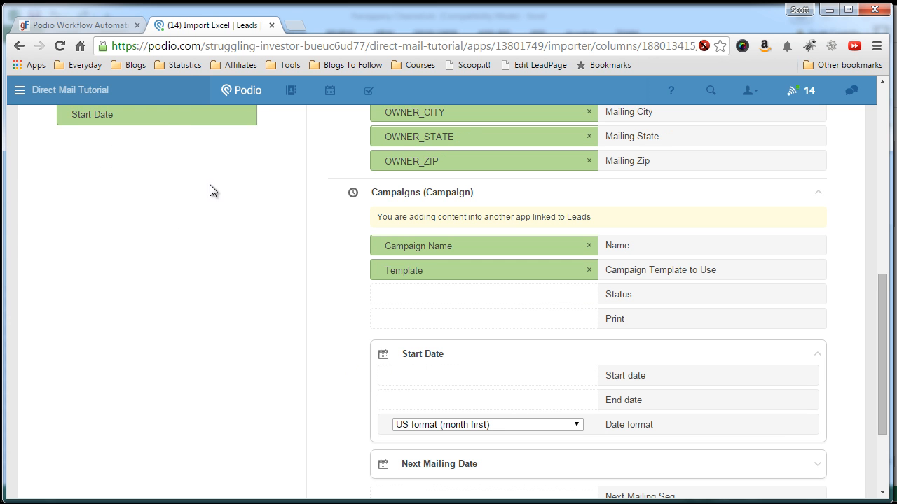
drag(159, 121, 463, 381)
scroll(283, 332, down, 2)
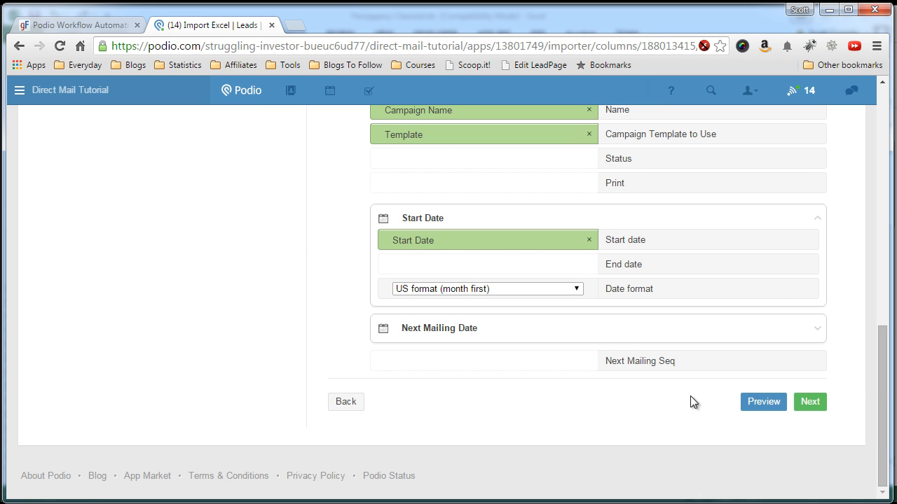
Continue to duplication handling and add City to Address as a duplicate-matching key for Leads.
click(801, 403)
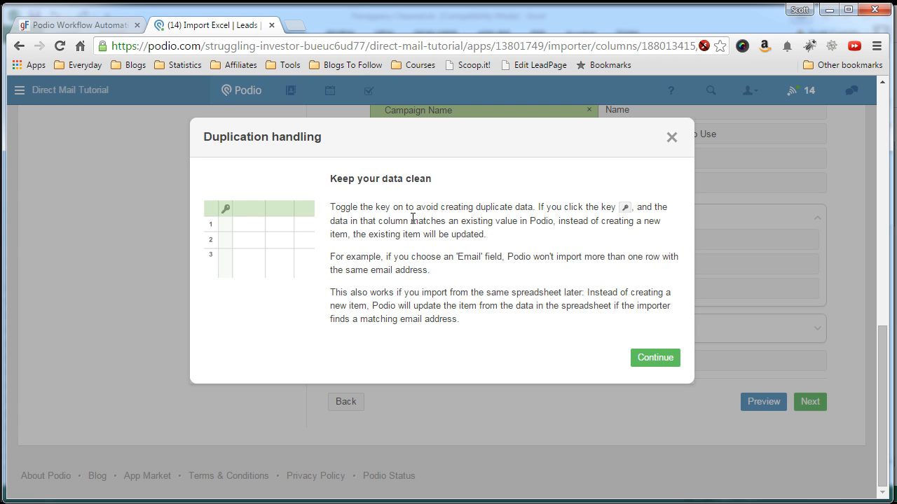
click(641, 358)
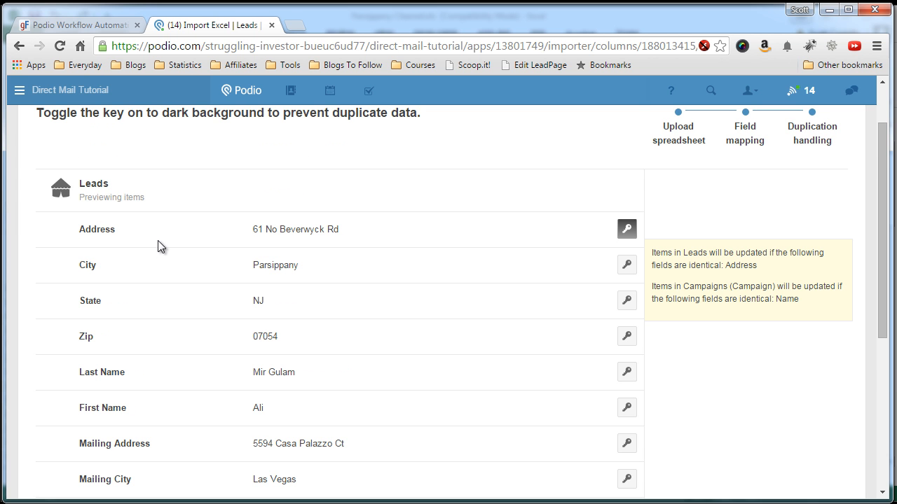
scroll(194, 229, down, 1)
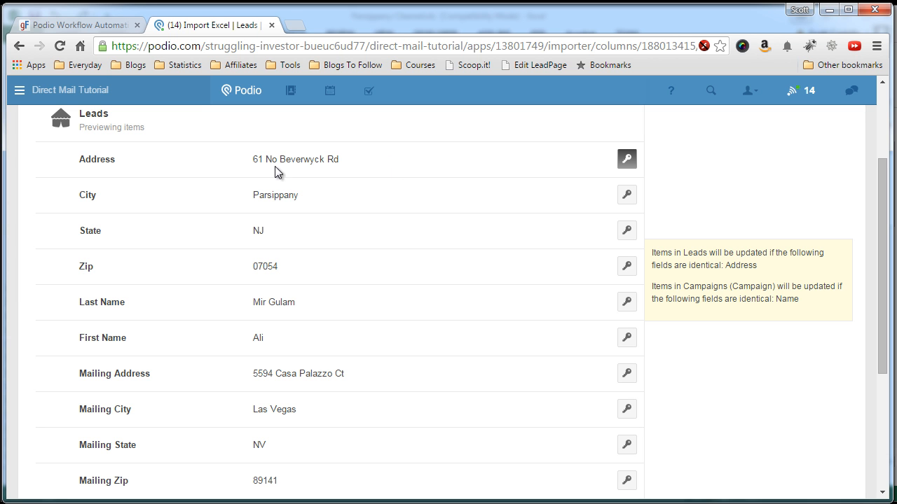
drag(255, 160, 340, 163)
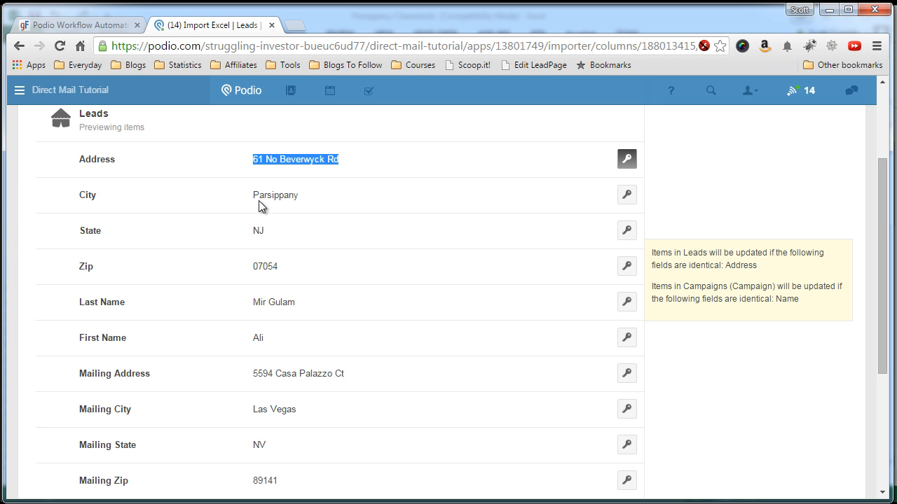
click(329, 195)
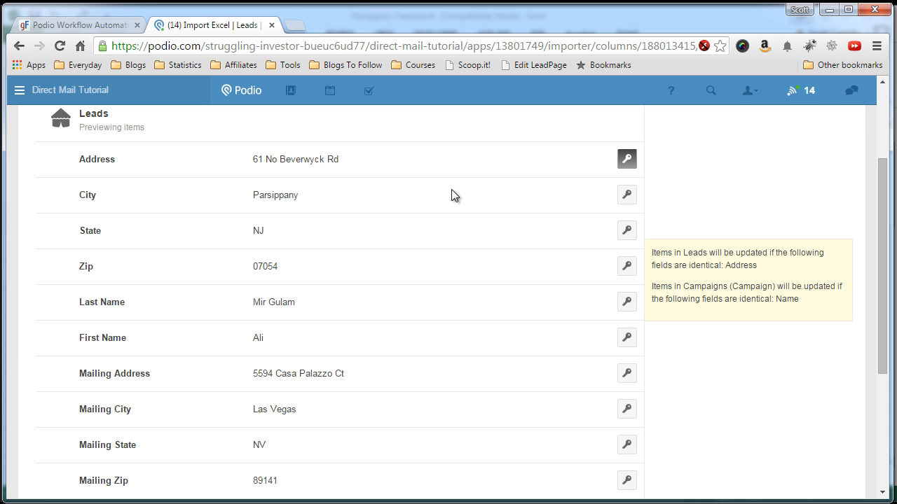
click(626, 195)
Check the previewed campaign values and their matching keys, and import the spreadsheet rows into Leads.
scroll(517, 235, down, 1)
scroll(517, 232, down, 2)
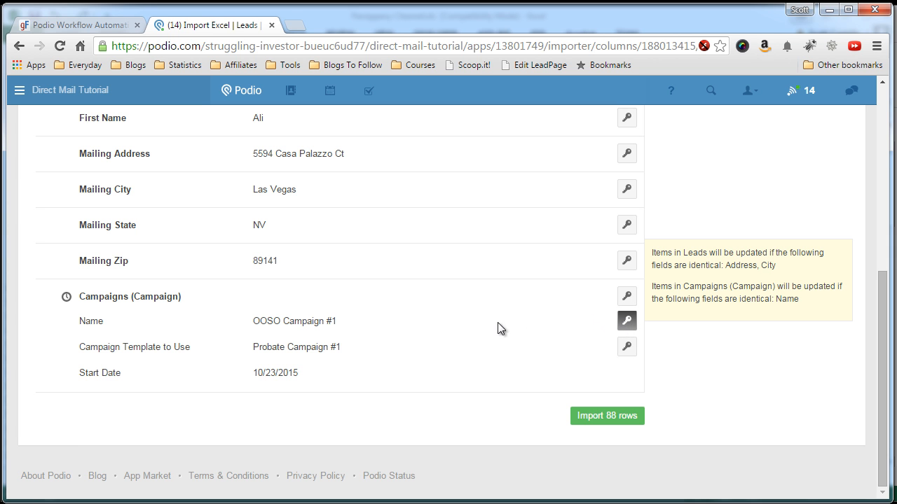
click(606, 417)
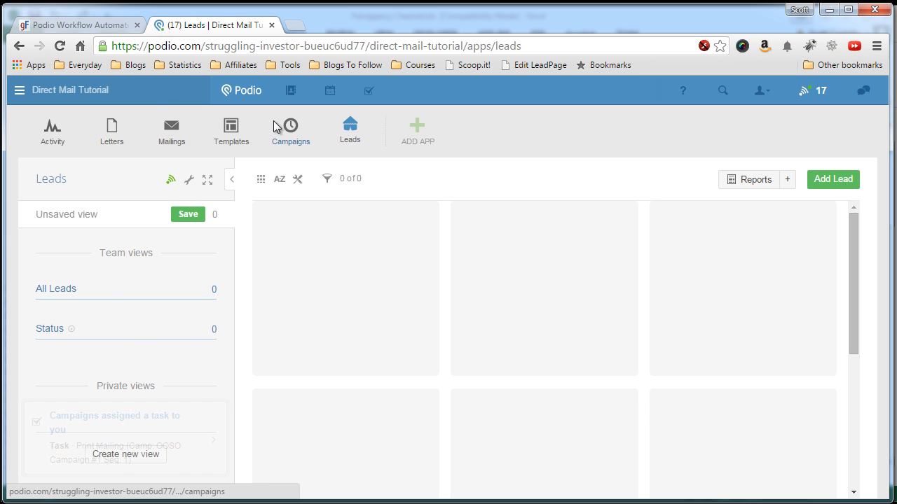
Reload the Leads app and look through the list of imported leads.
click(60, 45)
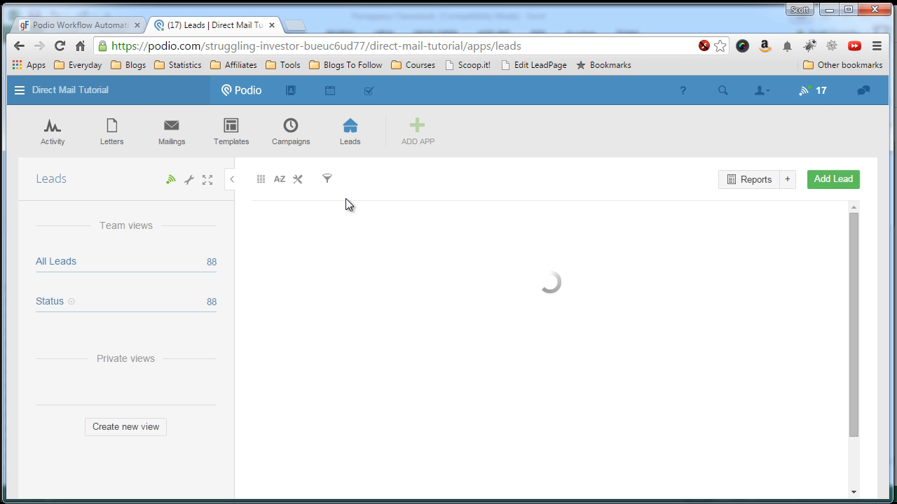
scroll(363, 299, down, 4)
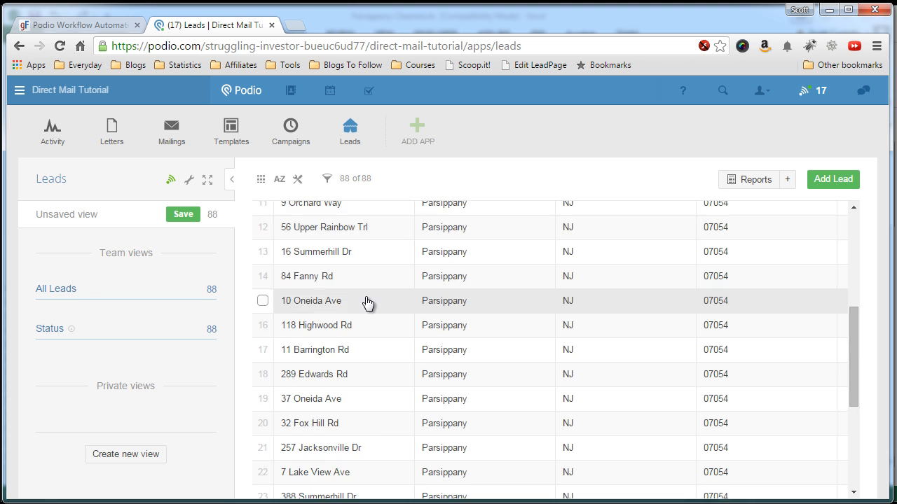
scroll(367, 302, down, 3)
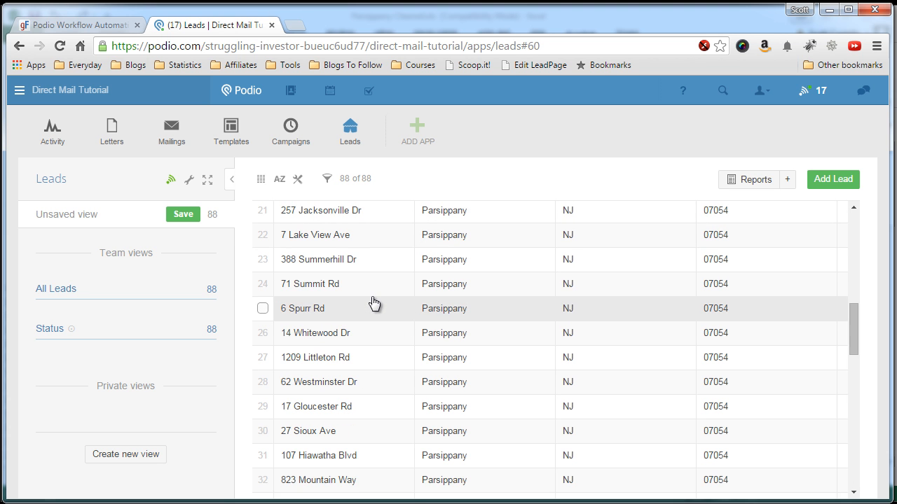
scroll(367, 336, down, 7)
scroll(364, 339, up, 5)
scroll(365, 338, up, 10)
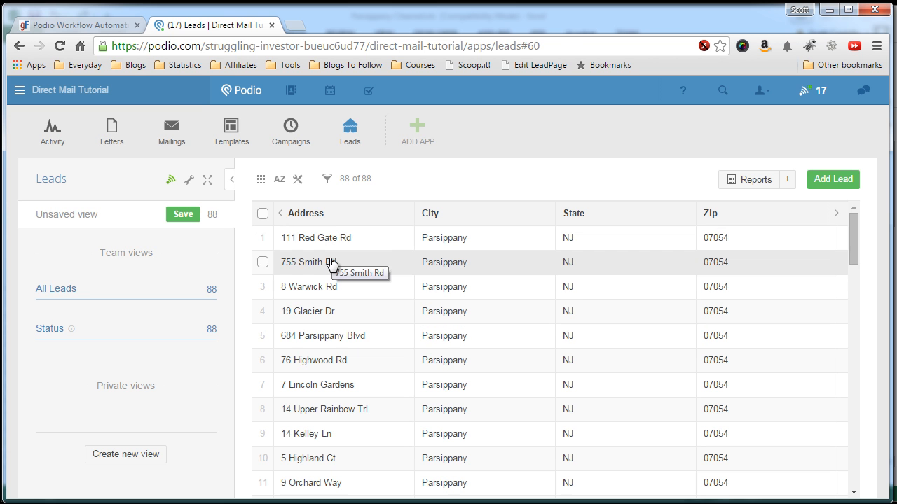
Open the third lead in the list, review its mailing details and linked campaign, and close it.
click(327, 286)
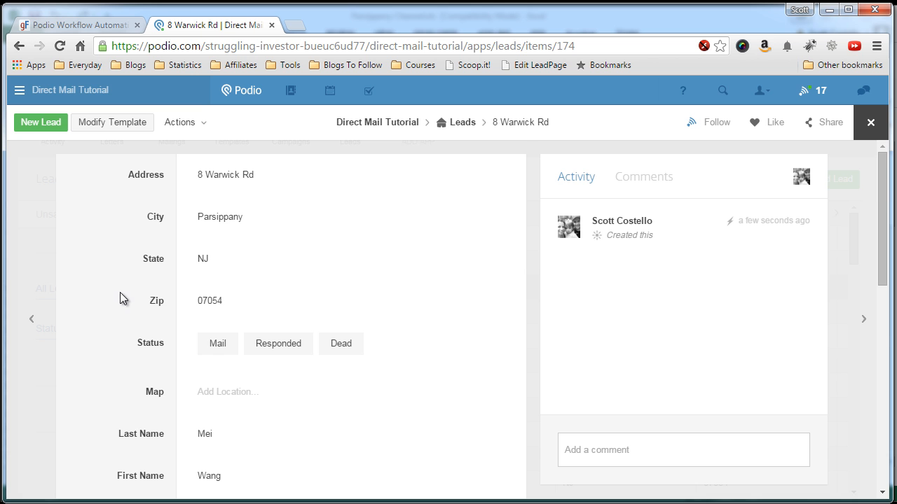
scroll(112, 292, down, 2)
scroll(98, 308, down, 2)
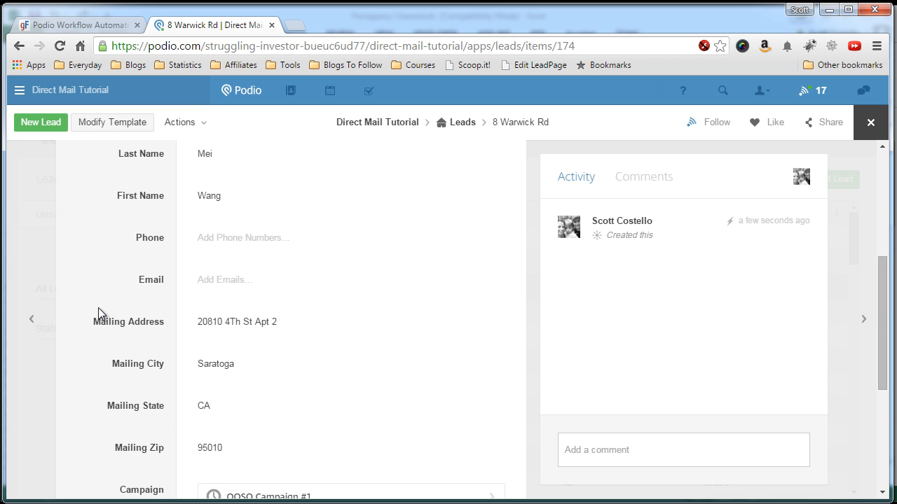
scroll(98, 308, down, 1)
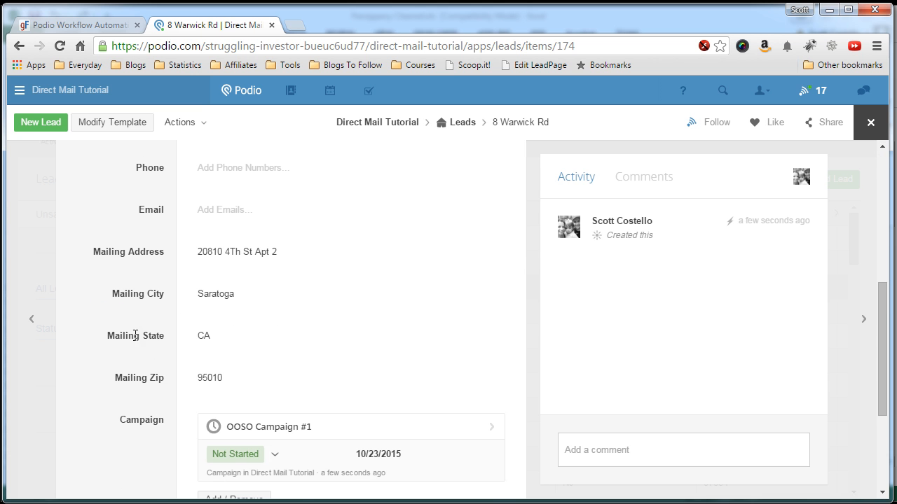
scroll(114, 331, down, 2)
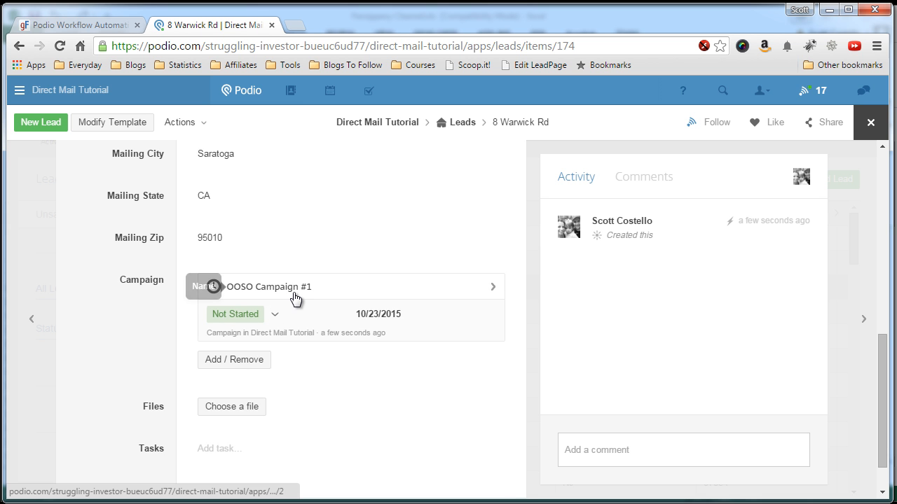
click(868, 126)
Go to the Campaigns app and open OOSO Campaign #1 to view its details.
click(292, 140)
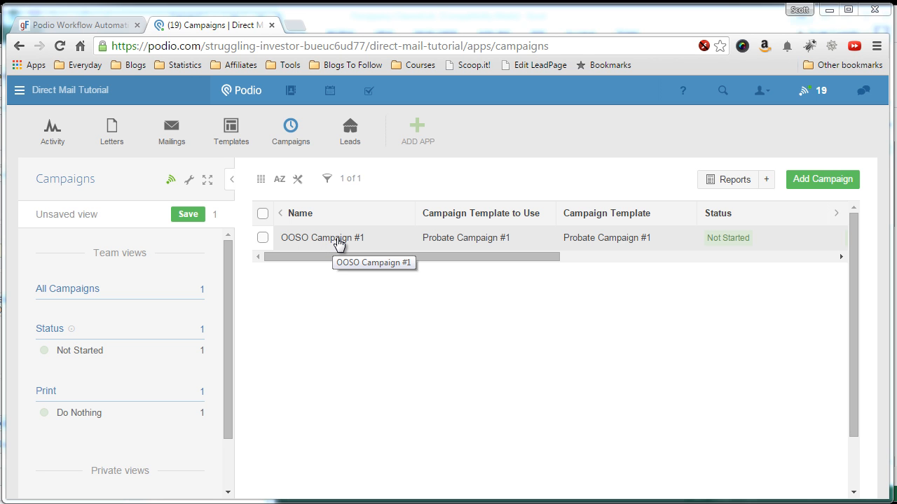
click(337, 240)
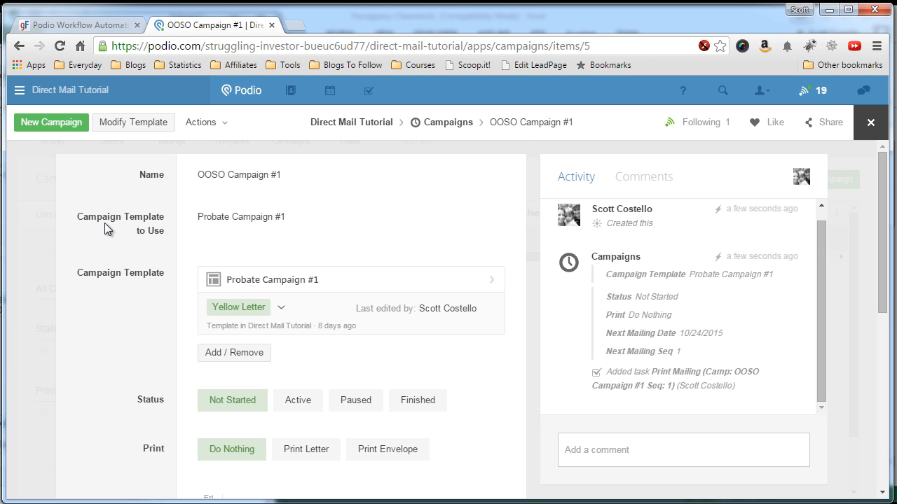
Skim OOSO Campaign #1, check the Assign Campaign Defaults flow in GlobiFlow, and return to the campaign in Podio.
scroll(104, 222, down, 4)
scroll(124, 233, up, 4)
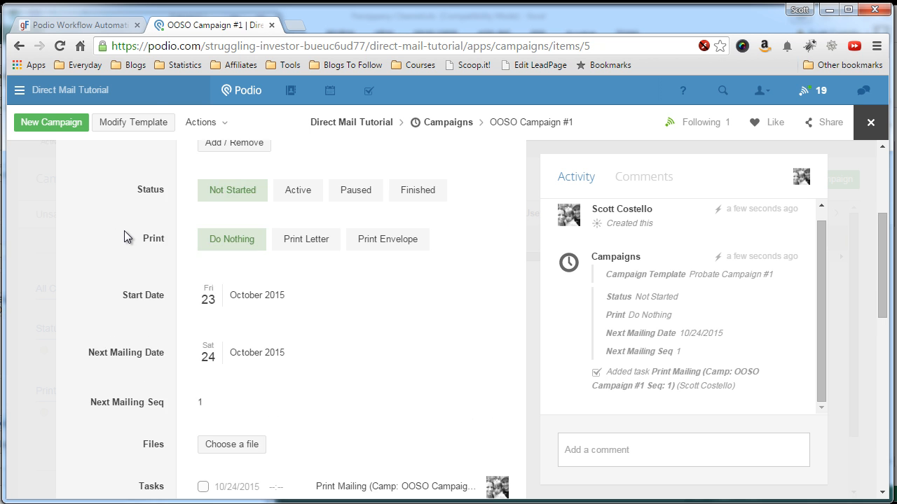
click(113, 27)
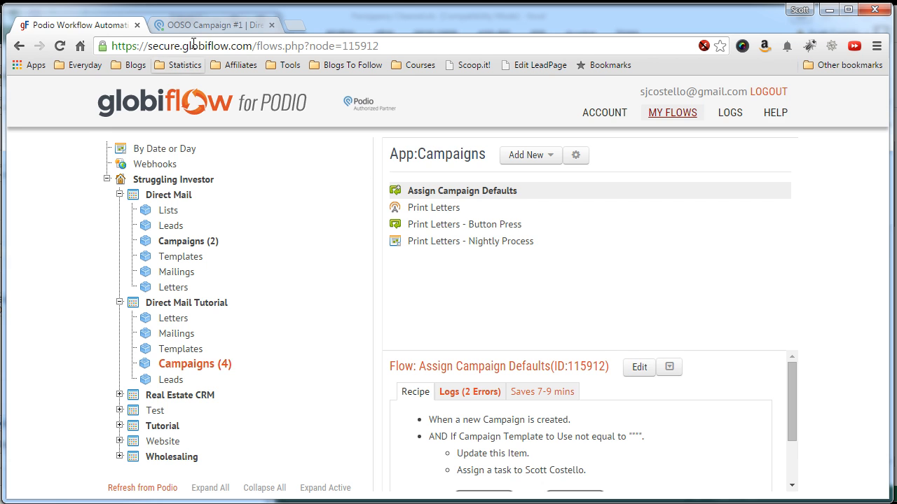
click(208, 27)
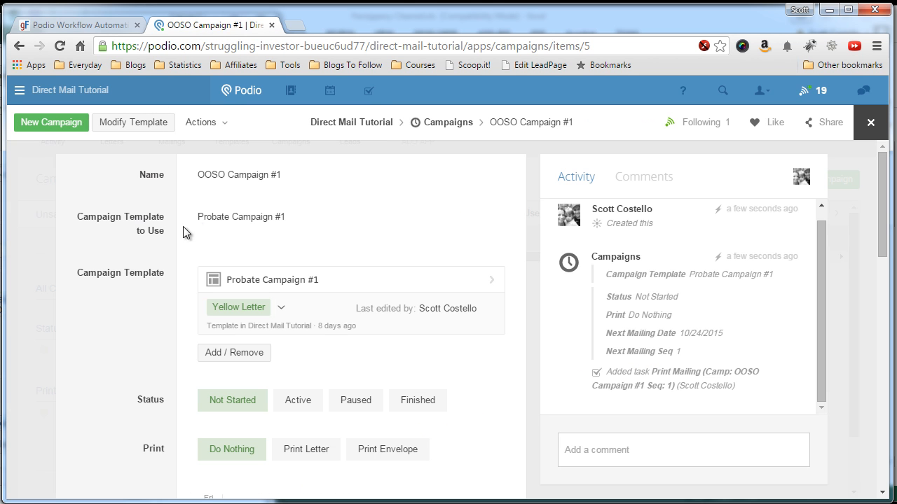
Review the campaign's linked template, status, print setting, start date and next mailing fields.
scroll(174, 245, down, 1)
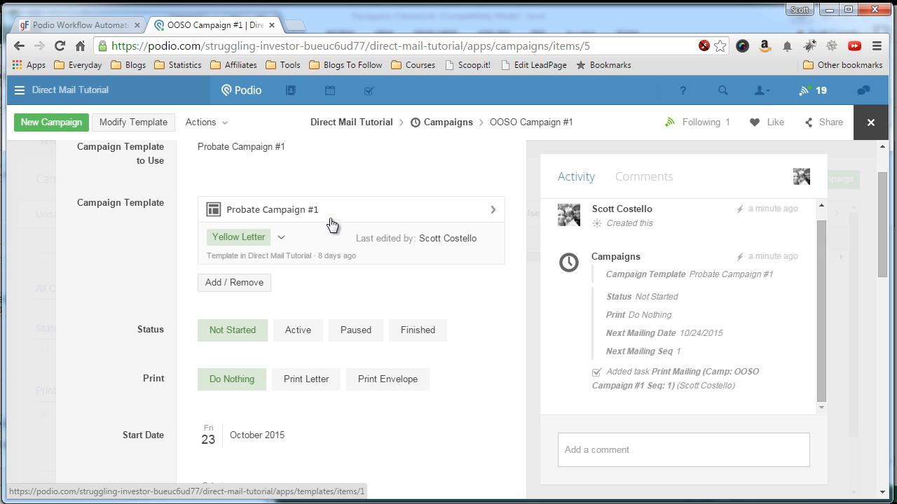
scroll(110, 239, down, 1)
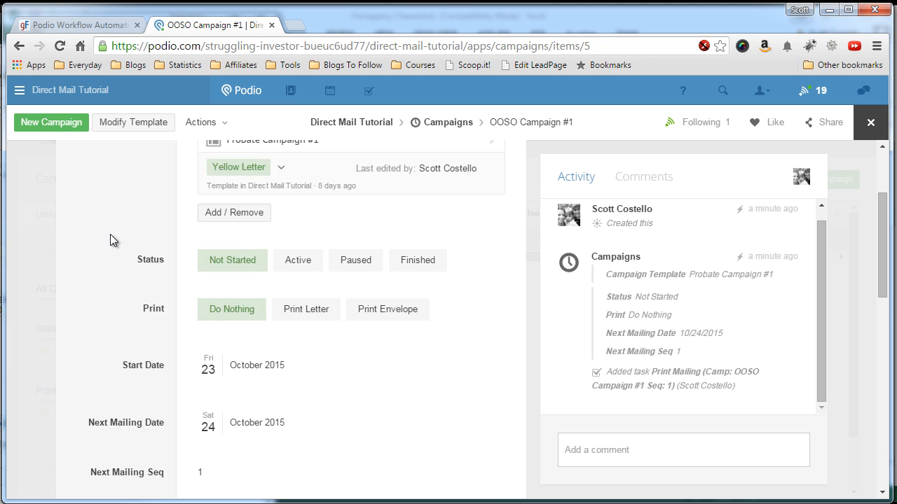
scroll(110, 242, down, 1)
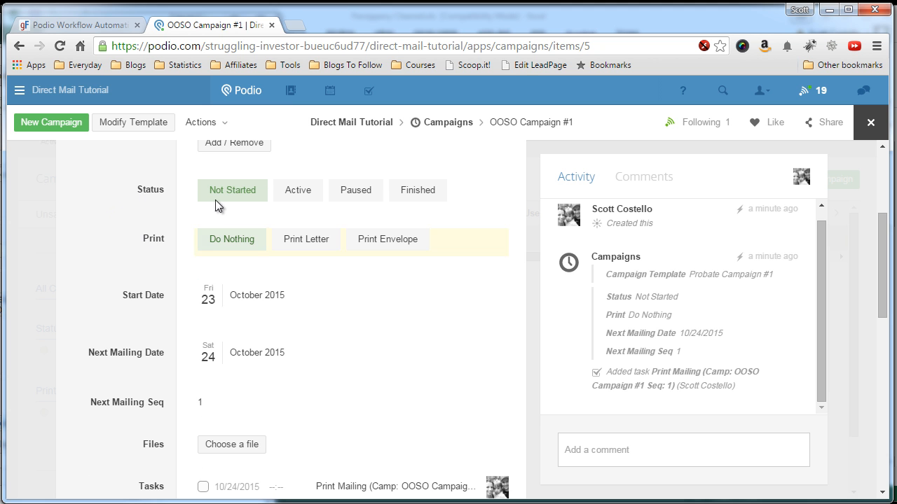
scroll(92, 253, down, 2)
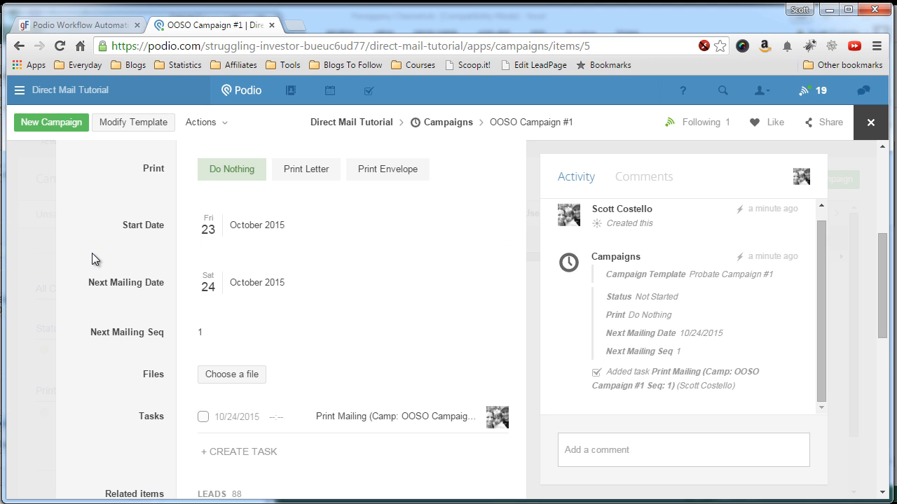
scroll(82, 272, up, 1)
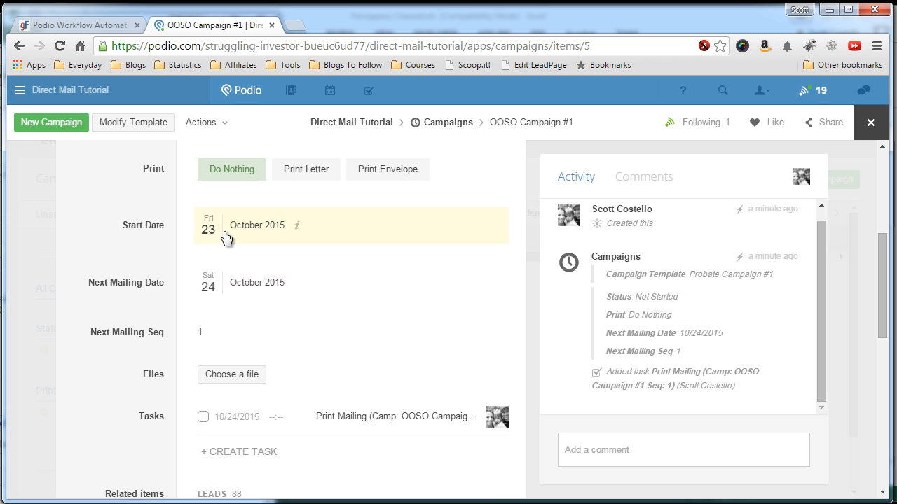
scroll(110, 264, up, 4)
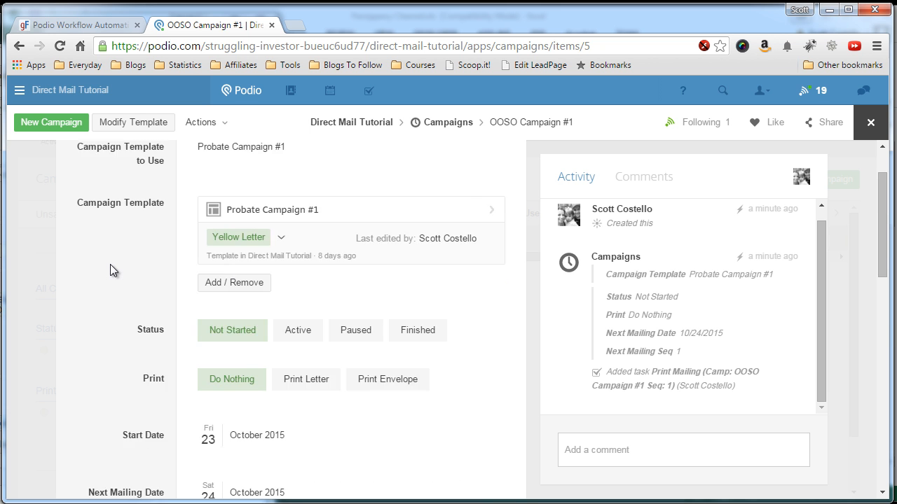
scroll(120, 261, down, 1)
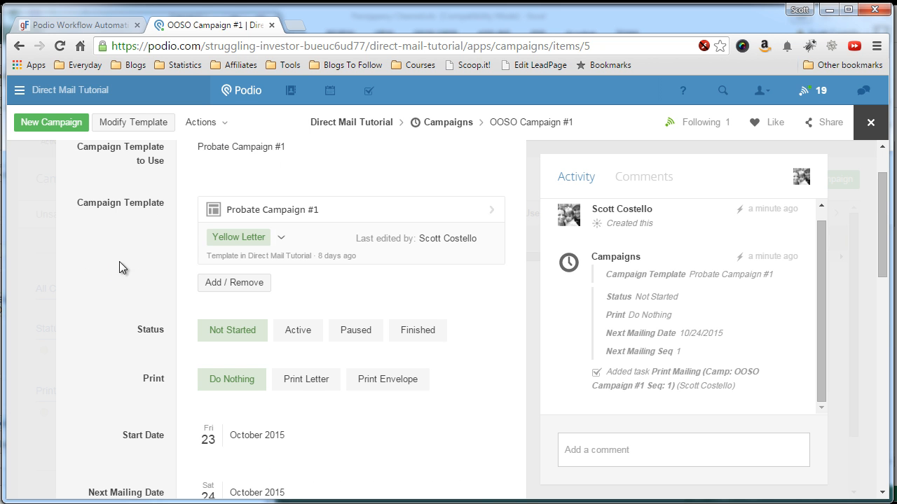
Open the linked Probate Campaign #1 template to review its mailings, and return to OOSO Campaign #1 to compare its next mailing date and sequence.
click(378, 223)
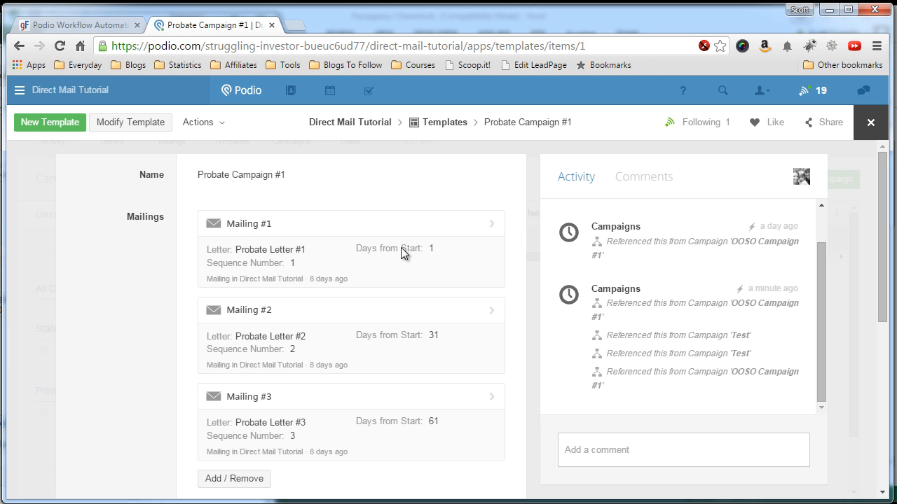
scroll(176, 284, down, 4)
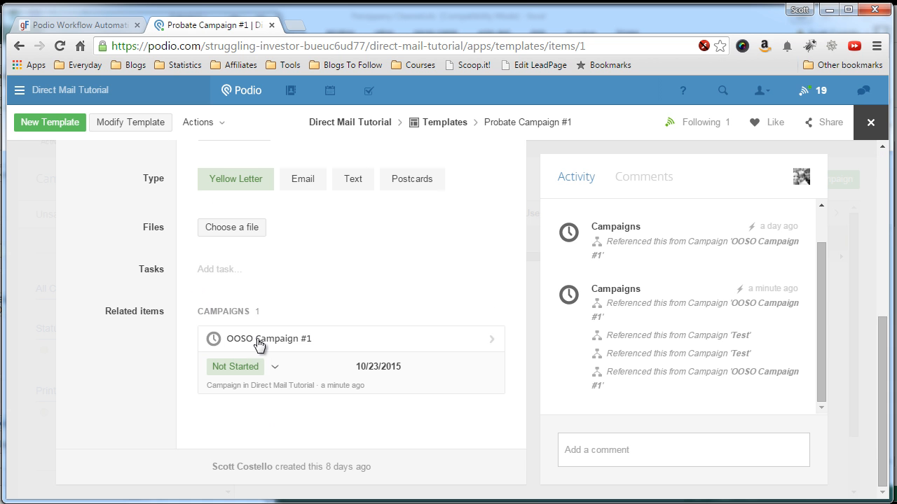
click(308, 341)
scroll(107, 294, down, 3)
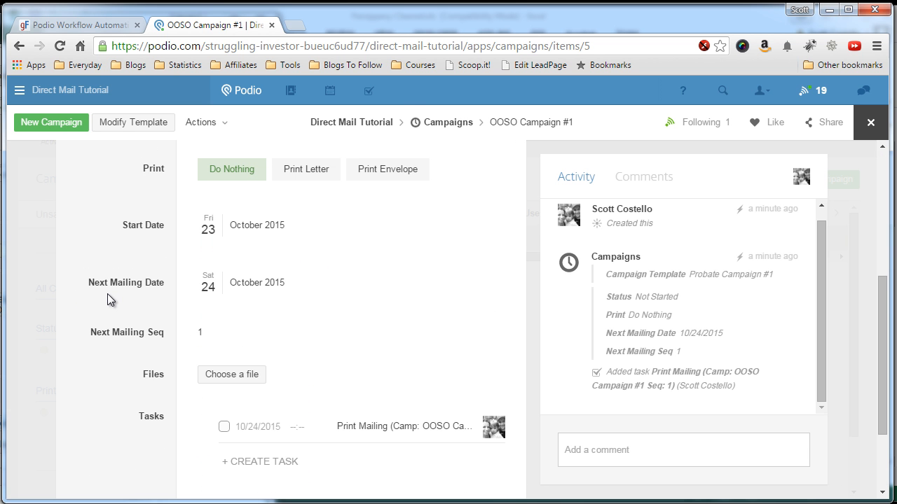
scroll(108, 292, down, 1)
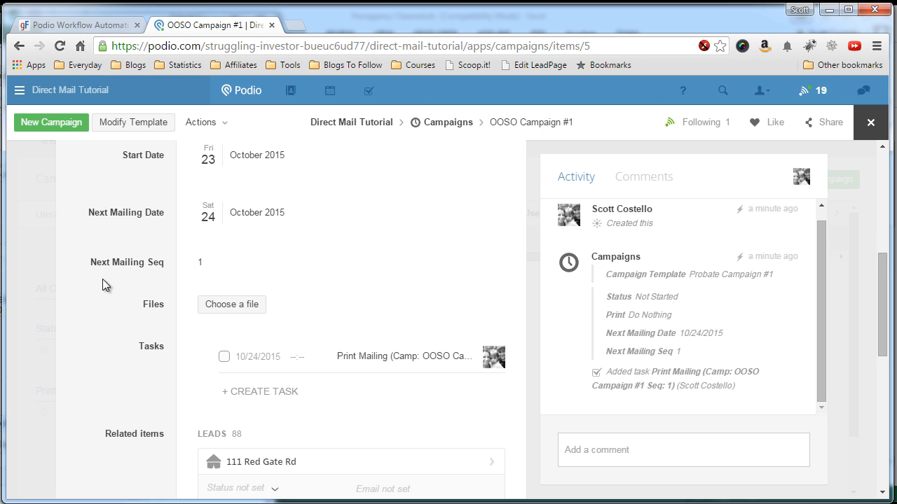
scroll(102, 279, up, 5)
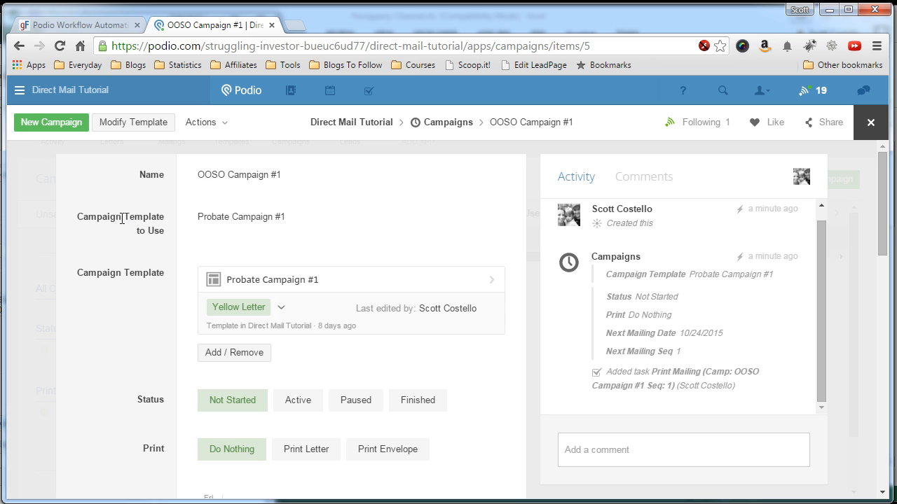
Set the Print field of OOSO Campaign #1 to Print Letter.
scroll(121, 218, down, 2)
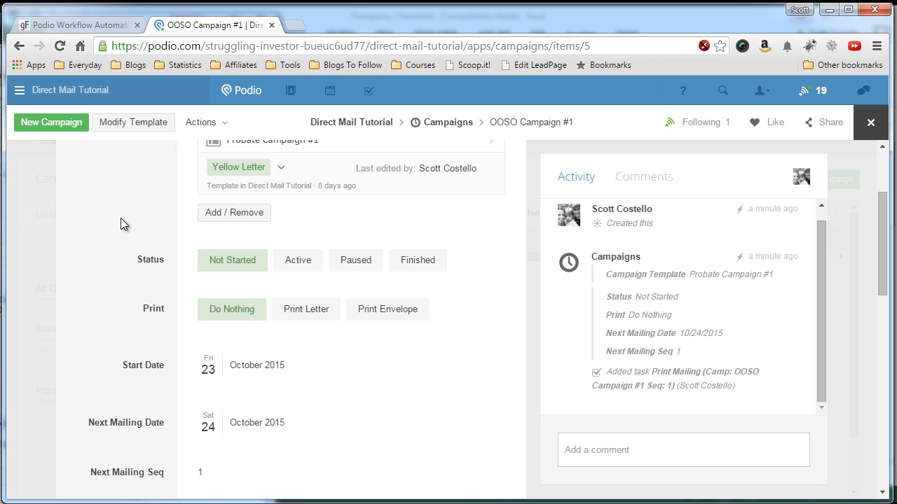
scroll(121, 217, up, 1)
scroll(120, 218, down, 2)
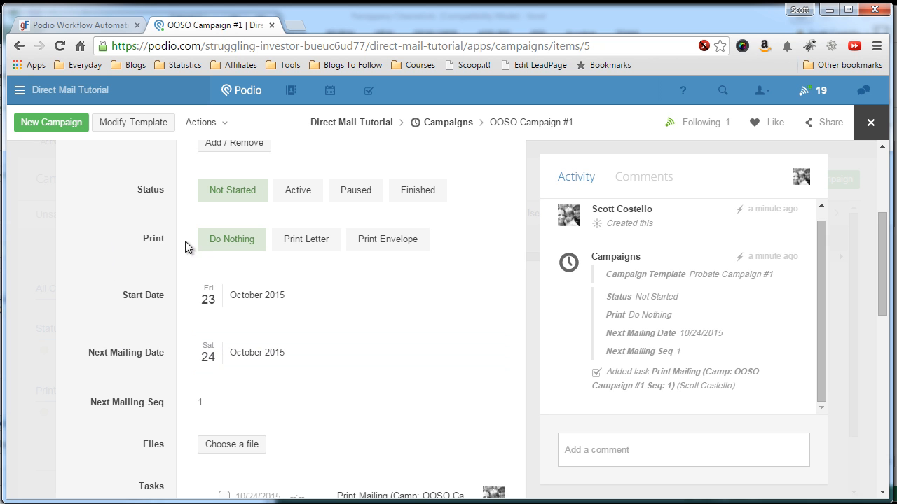
click(300, 243)
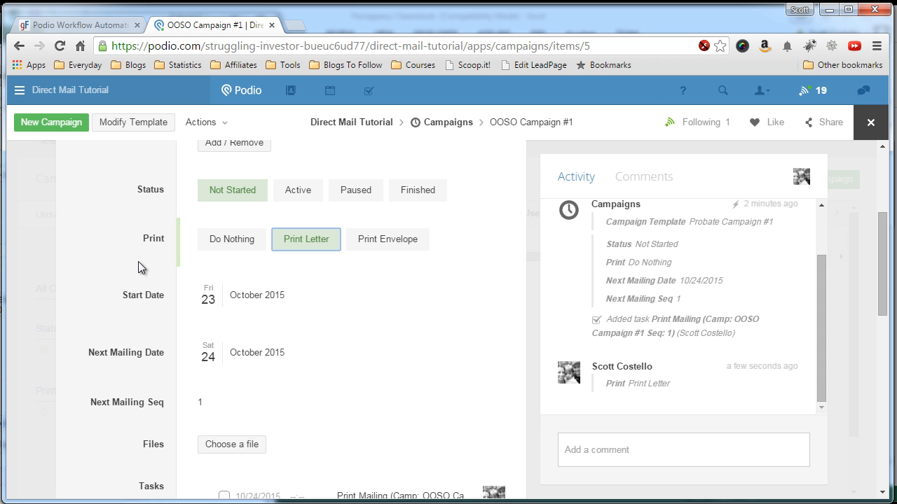
Check the Print Letters flows in GlobiFlow, and return to OOSO Campaign #1 to look over its next mailing, tasks and related leads.
click(81, 25)
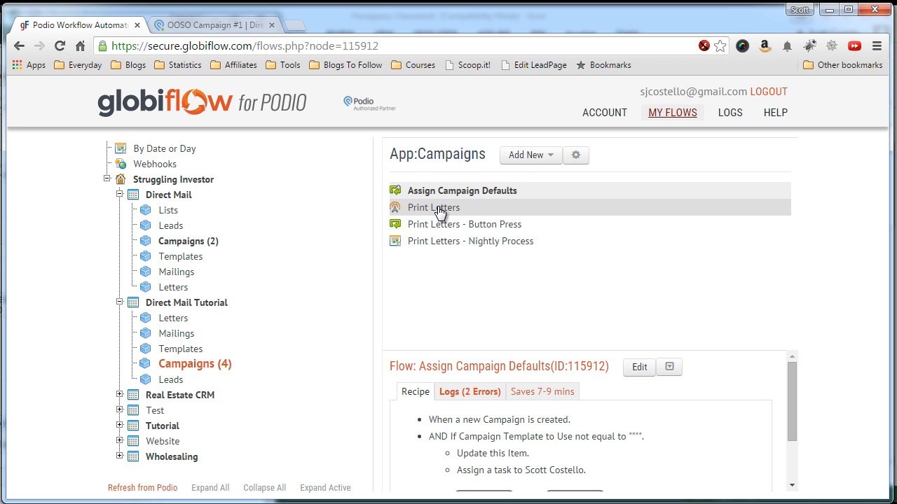
click(217, 25)
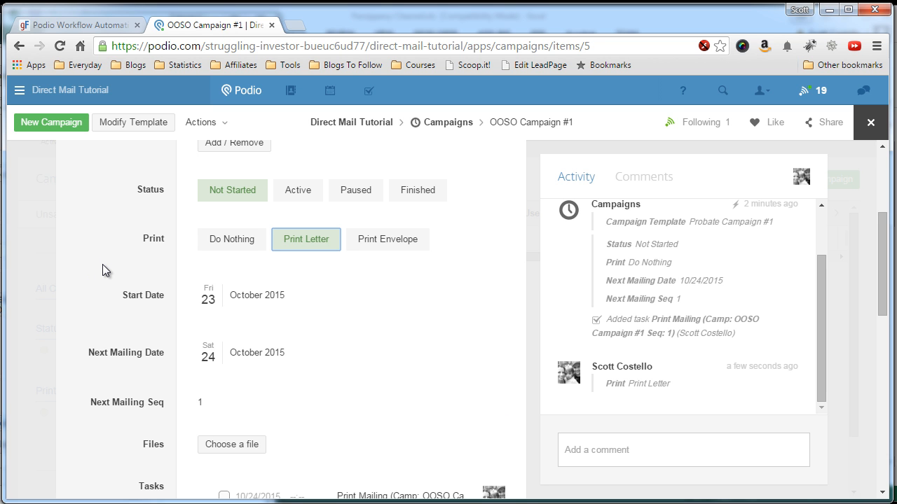
scroll(102, 267, down, 1)
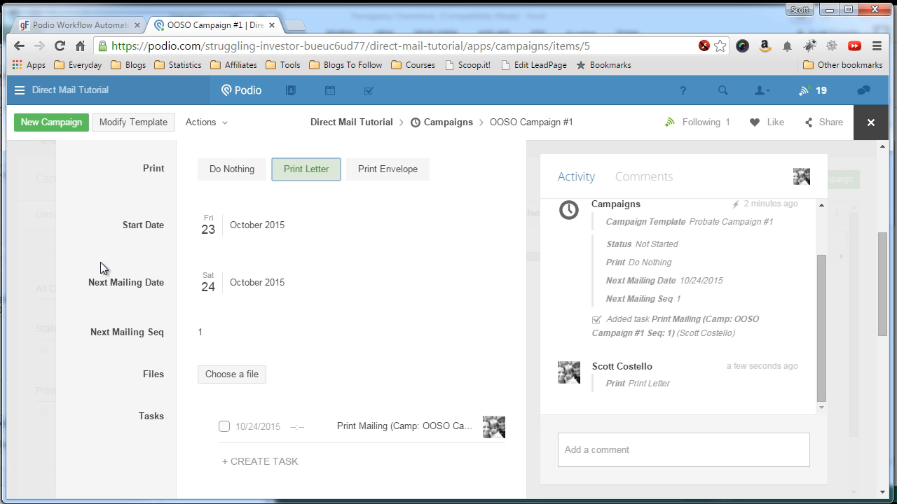
scroll(100, 262, down, 5)
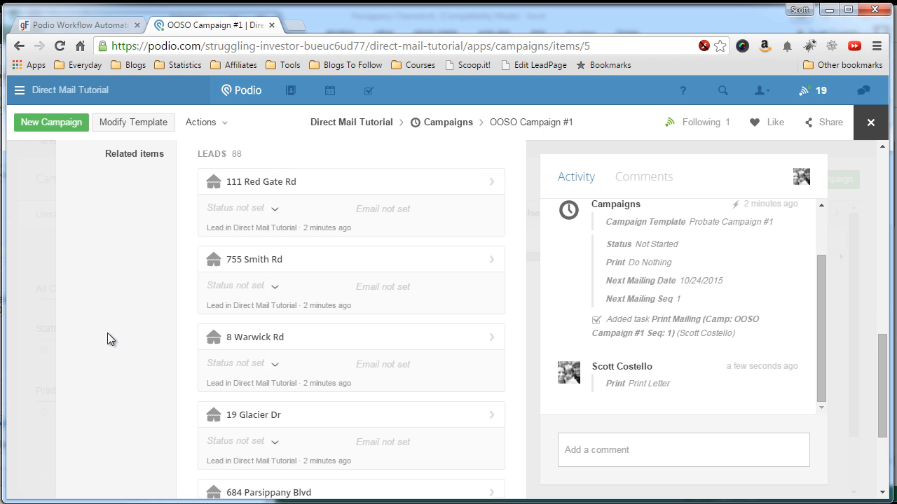
scroll(106, 332, up, 5)
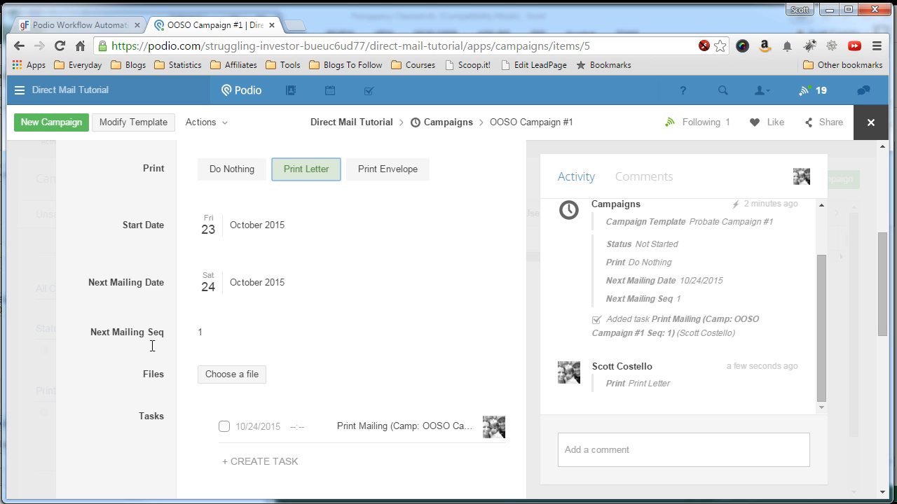
scroll(150, 309, down, 1)
Wait for the print automation to update the campaign's activity, and reload the campaign to check its attached files and tasks.
mouse_move(634, 400)
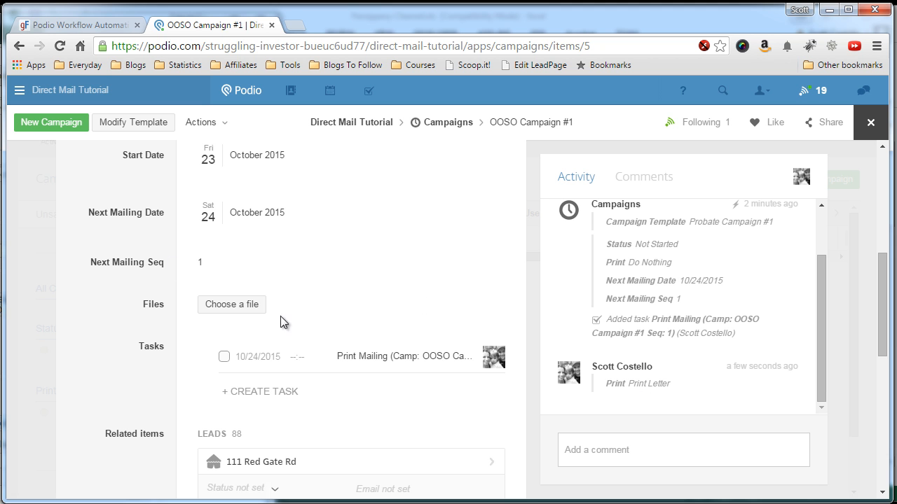
scroll(97, 285, up, 1)
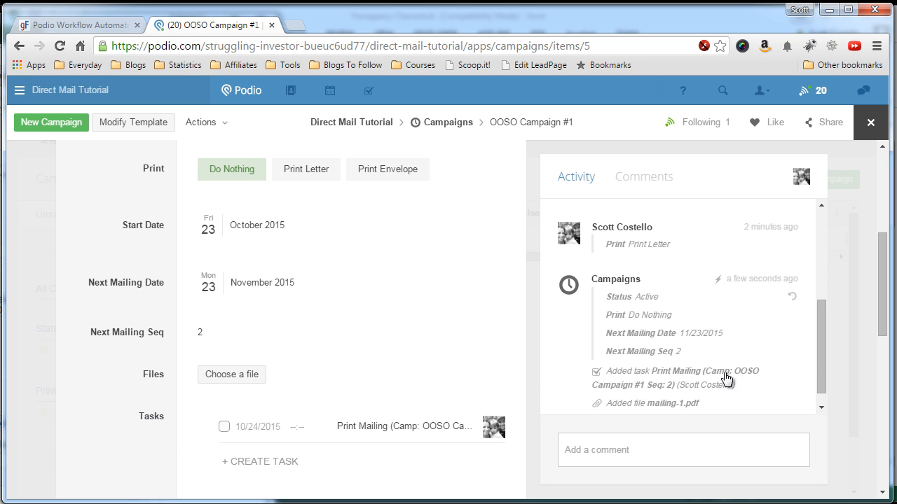
scroll(818, 379, down, 1)
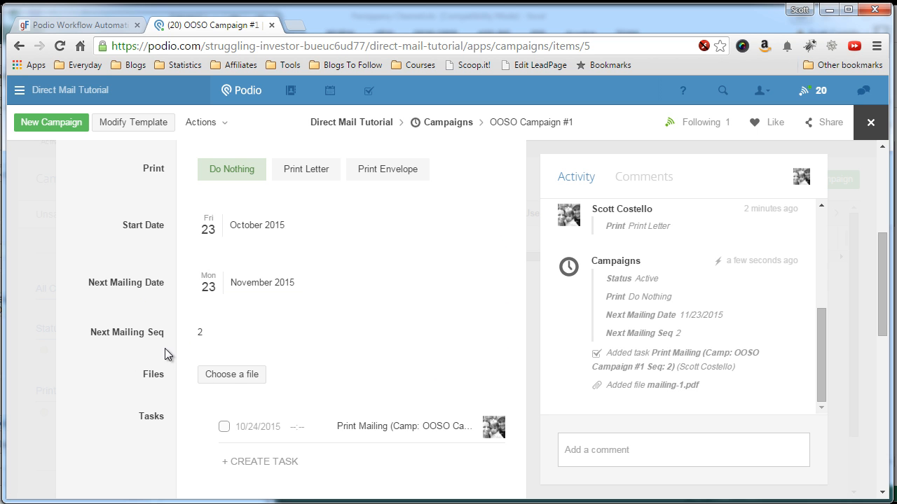
click(61, 46)
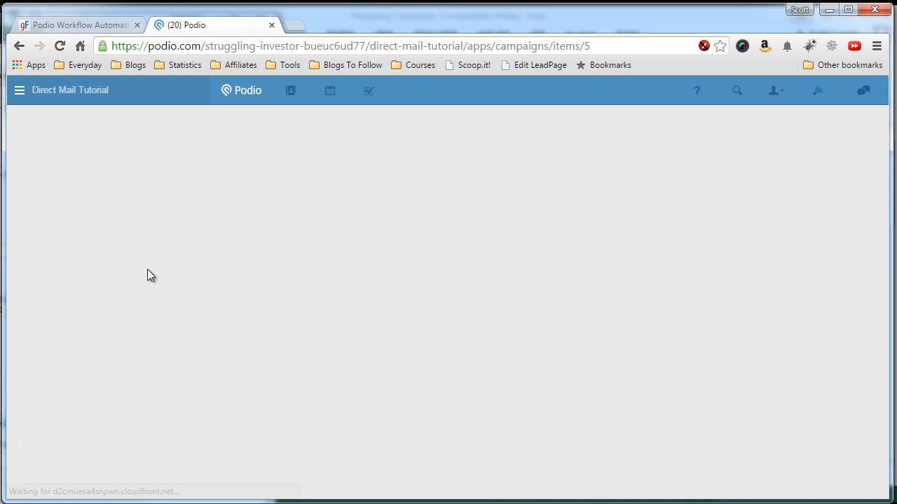
scroll(149, 278, down, 4)
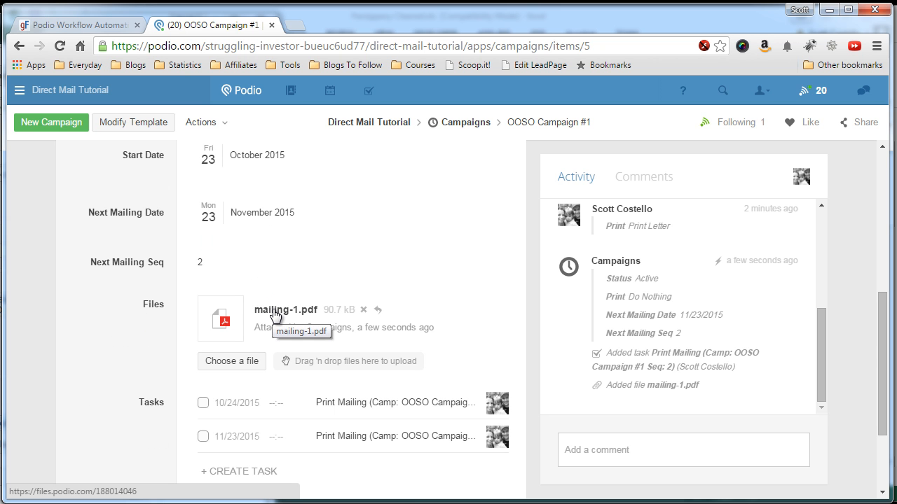
Open the attached mailing-1.pdf and examine the Days From Start line on its cover page.
click(275, 316)
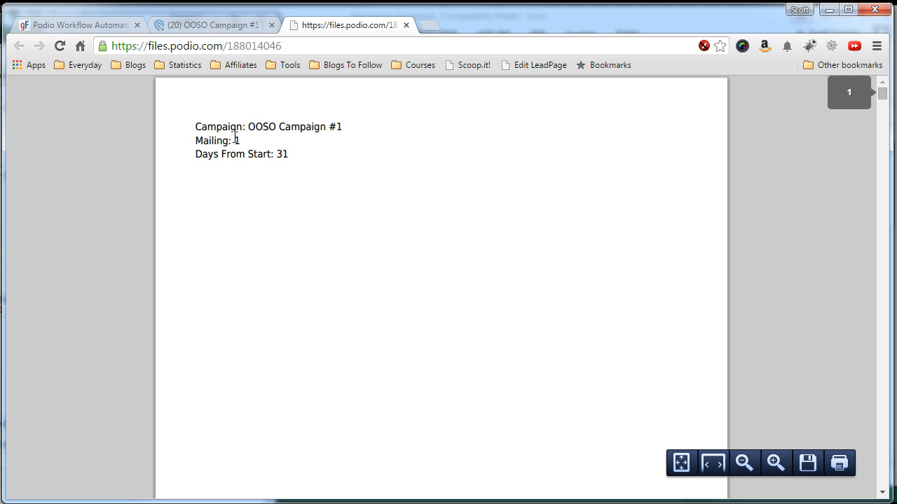
drag(192, 153, 289, 154)
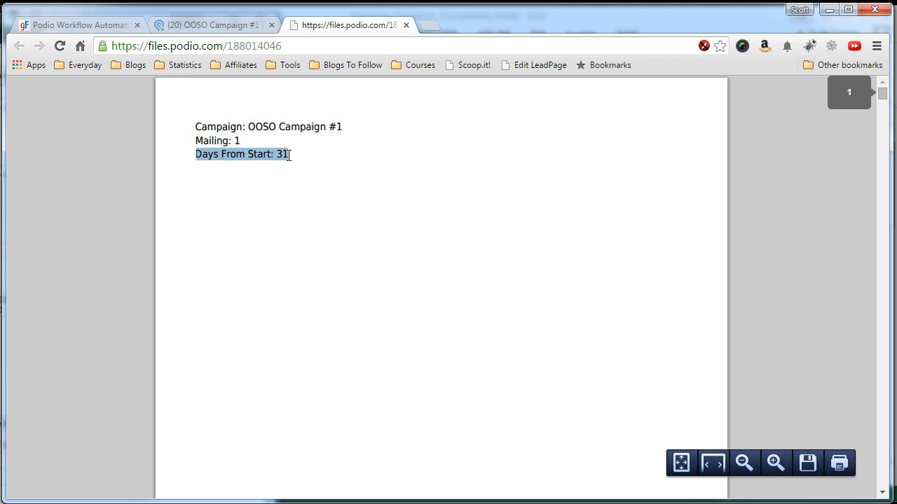
click(300, 155)
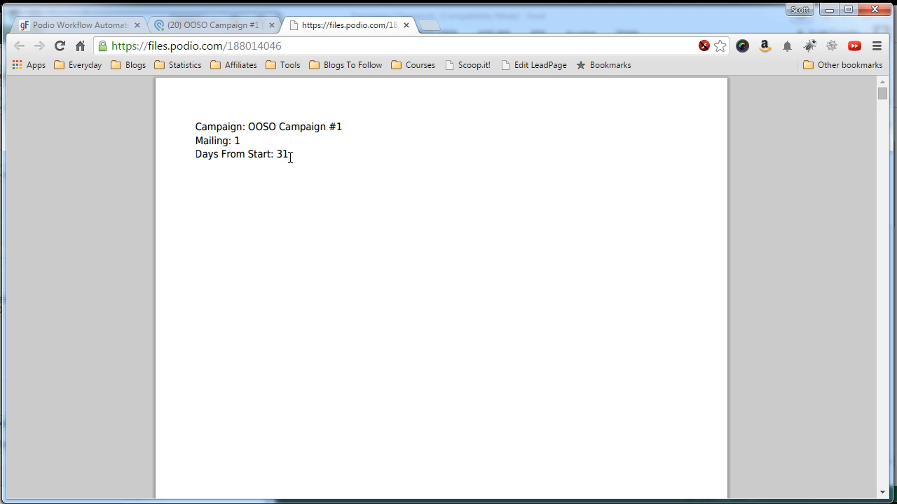
drag(288, 153, 195, 154)
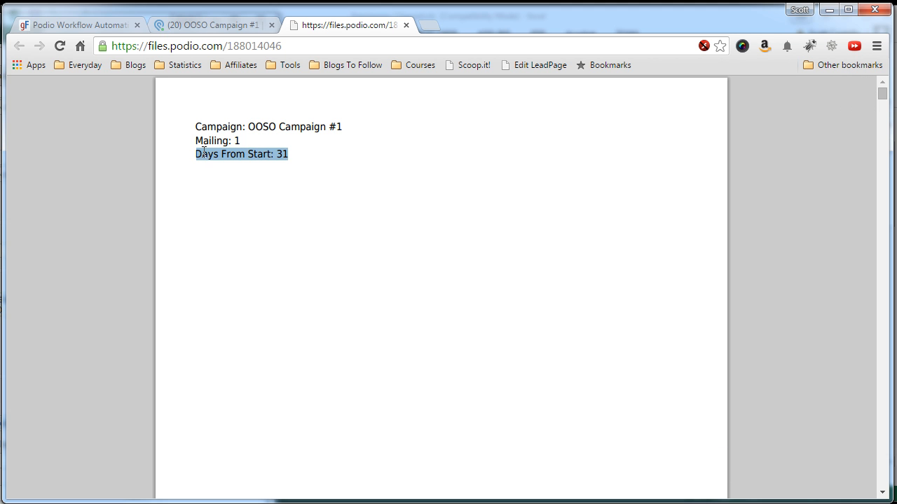
Go to the first letter on page 2 of the PDF and highlight the recipient's name in the greeting.
scroll(260, 156, down, 3)
scroll(287, 172, down, 7)
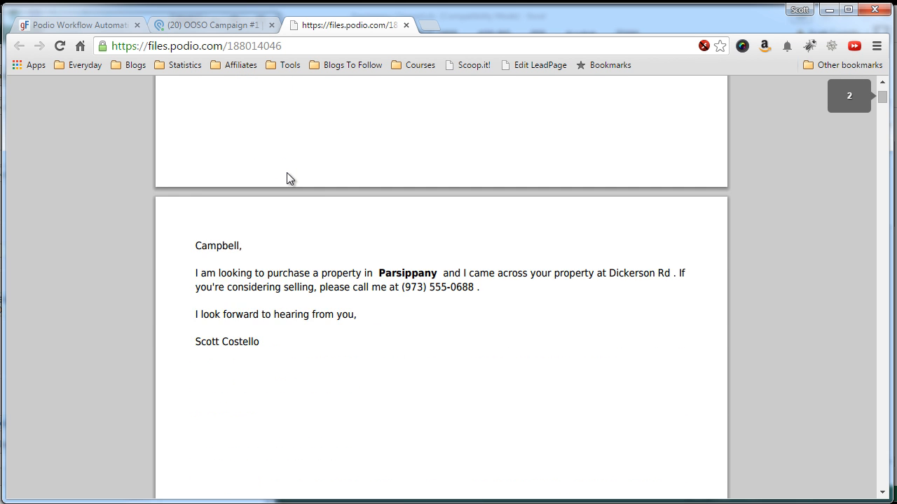
scroll(293, 172, up, 1)
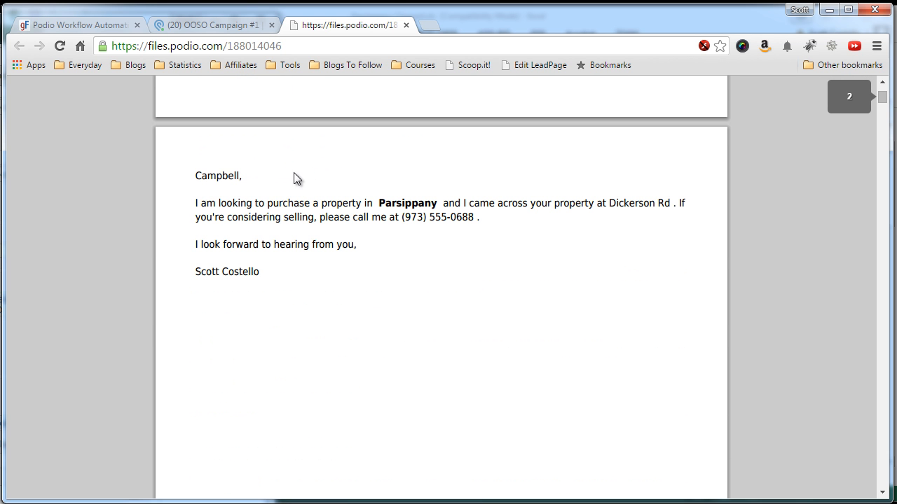
double_click(212, 177)
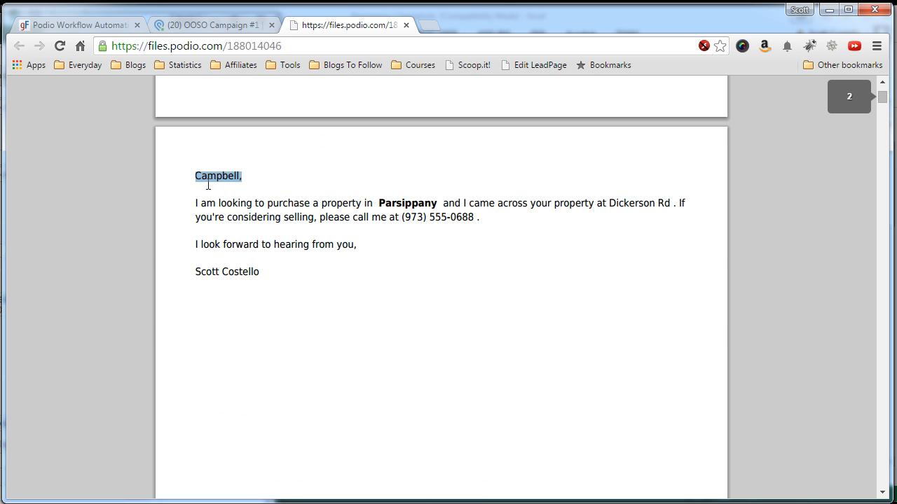
Check the merged fields in the first letter by highlighting the town, property address, callback phone number and sender's name.
double_click(403, 203)
drag(607, 204, 669, 202)
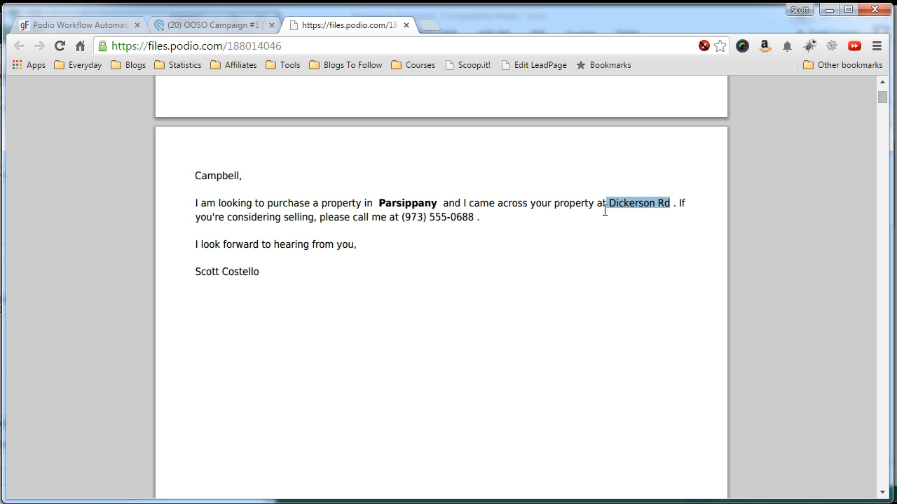
drag(401, 217, 476, 217)
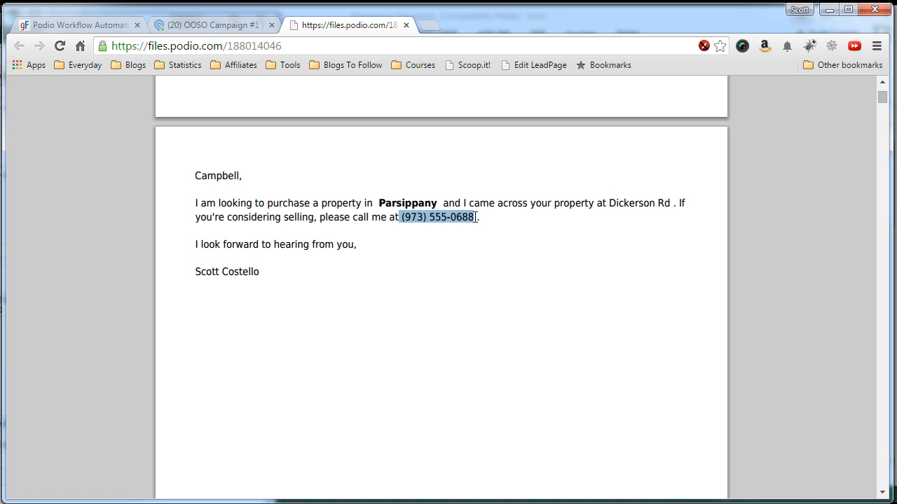
drag(196, 271, 277, 274)
click(284, 271)
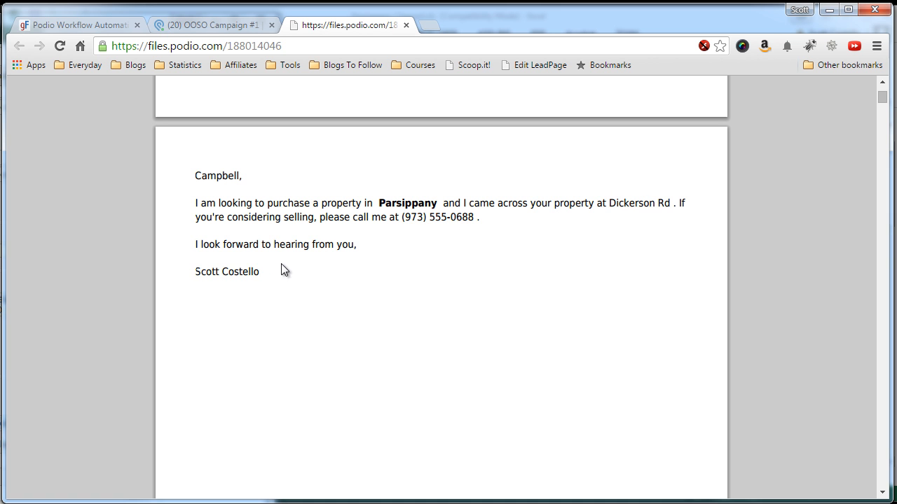
Look through the letters from page 3 onward to compare their merged names and addresses, and return to the cover page.
scroll(328, 258, down, 3)
scroll(327, 257, down, 2)
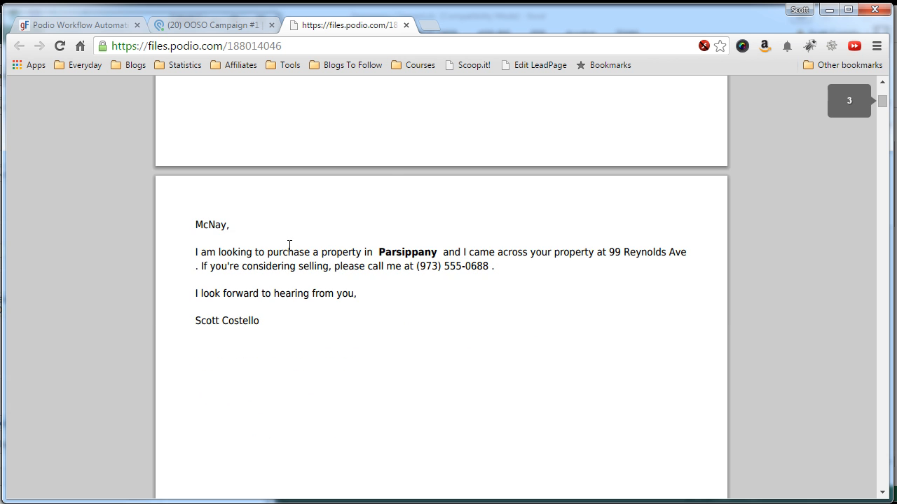
scroll(484, 239, down, 1)
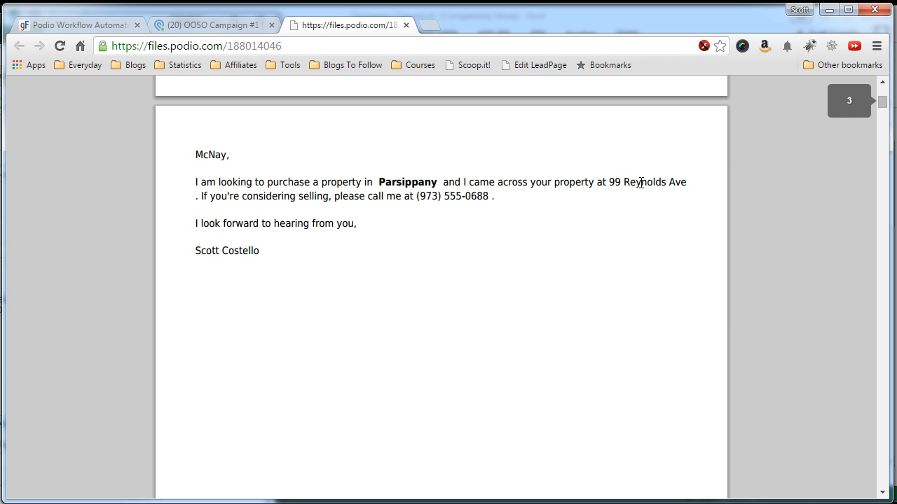
scroll(420, 273, down, 10)
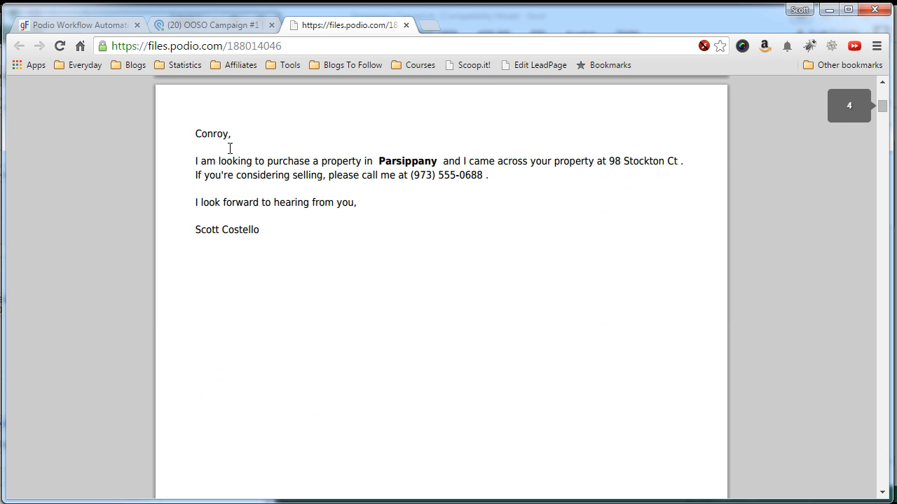
scroll(414, 274, down, 9)
drag(881, 111, 881, 87)
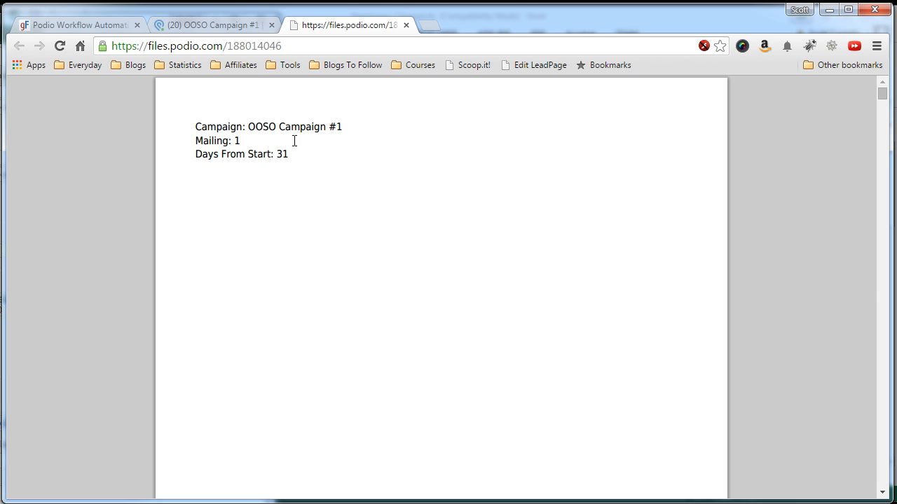
Close the mailing PDF and review OOSO Campaign #1's status, print setting, start date and next mailing date.
click(405, 25)
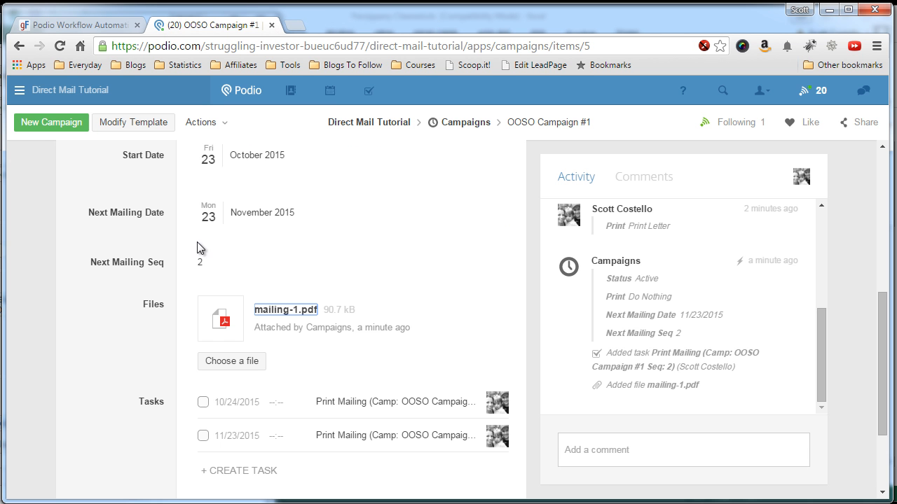
scroll(76, 266, up, 2)
scroll(76, 263, up, 1)
scroll(76, 263, down, 1)
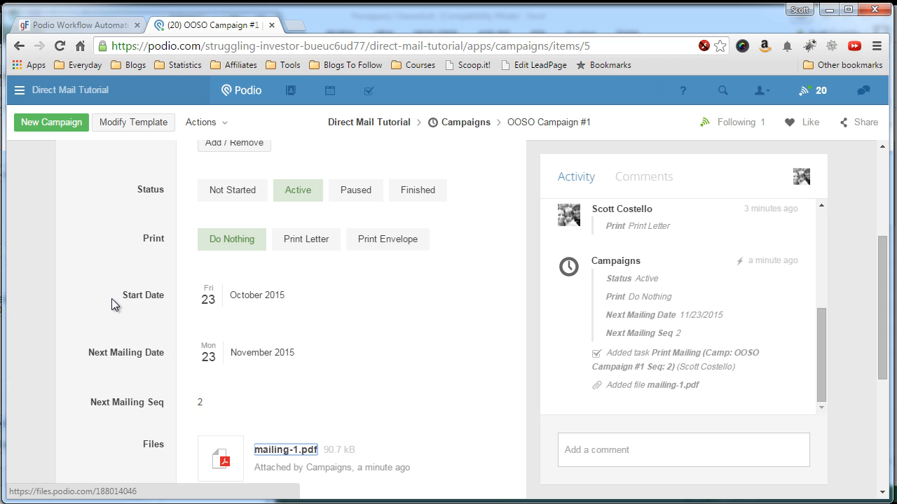
scroll(111, 298, down, 1)
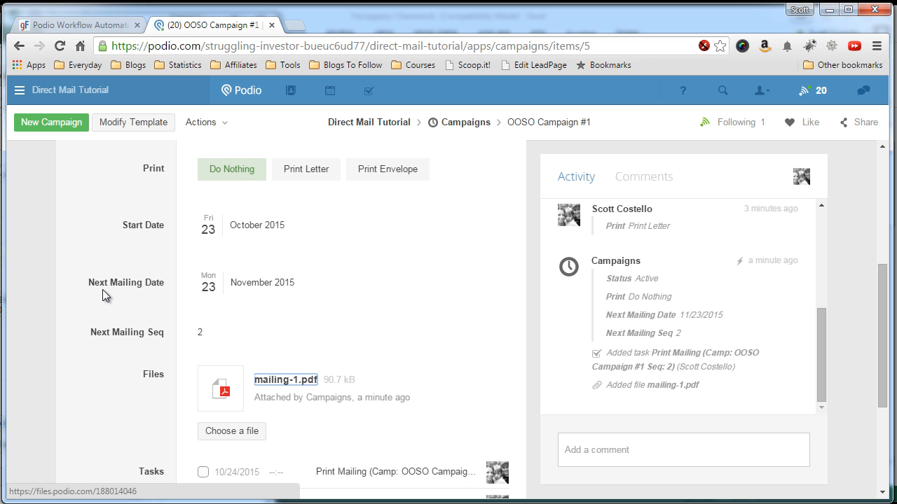
Compare the Print Letters flows in GlobiFlow with OOSO Campaign #1's print options, next mailing date and attached file in Podio.
click(103, 24)
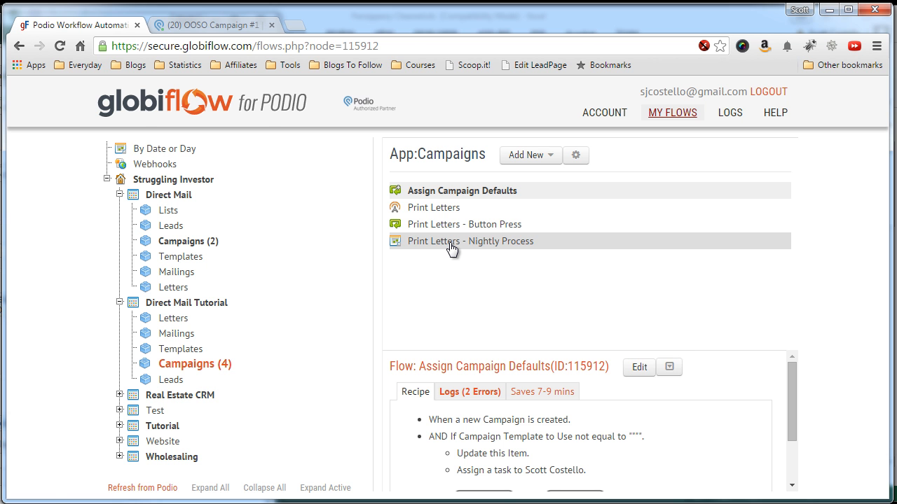
click(222, 26)
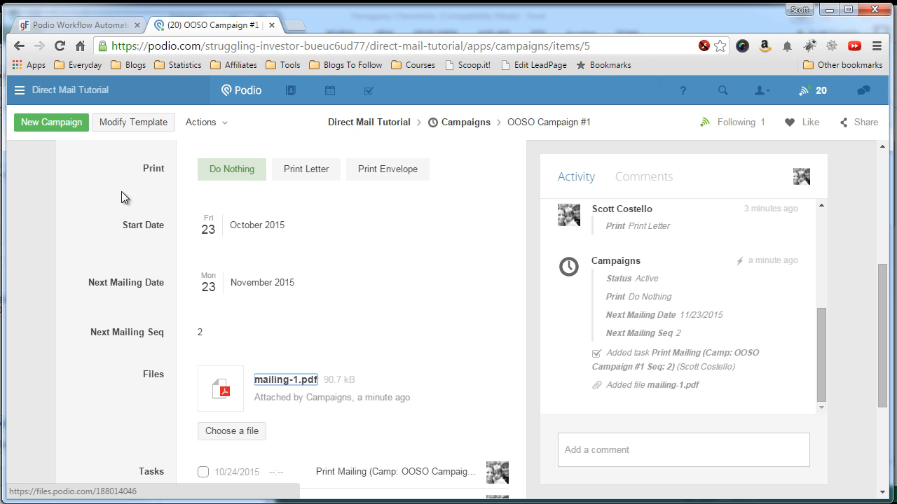
scroll(119, 201, down, 1)
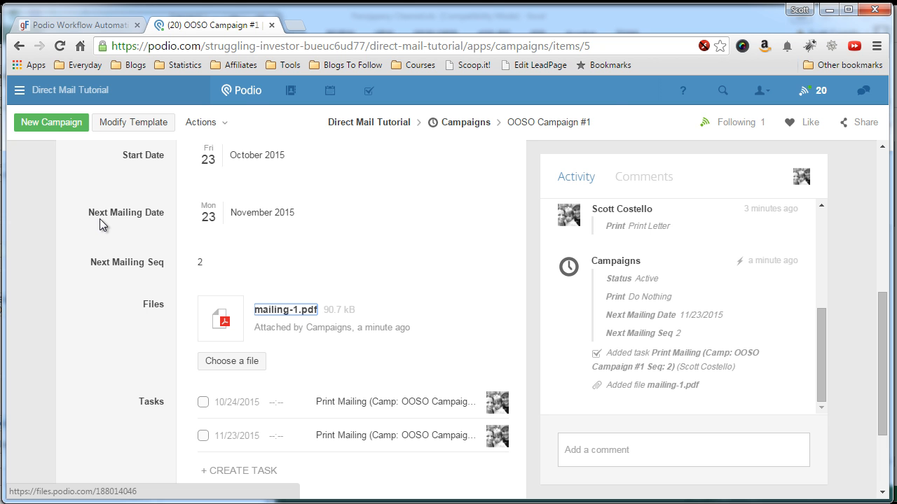
click(100, 27)
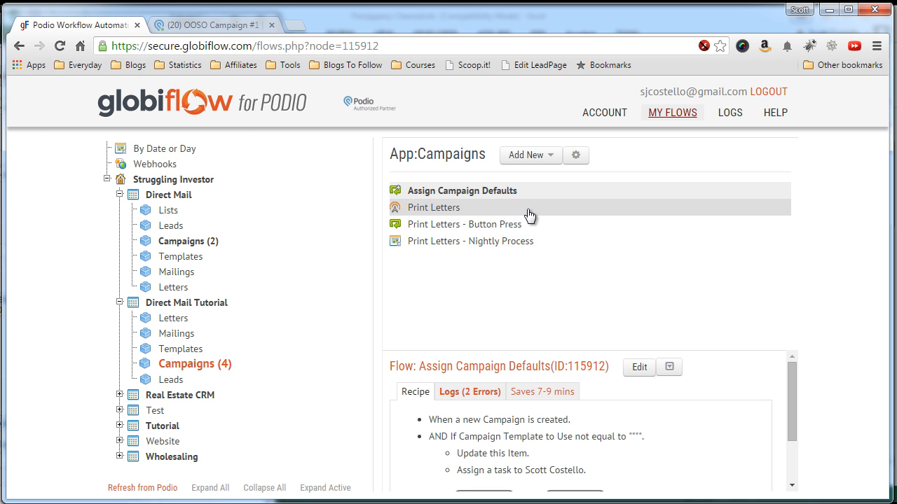
click(244, 28)
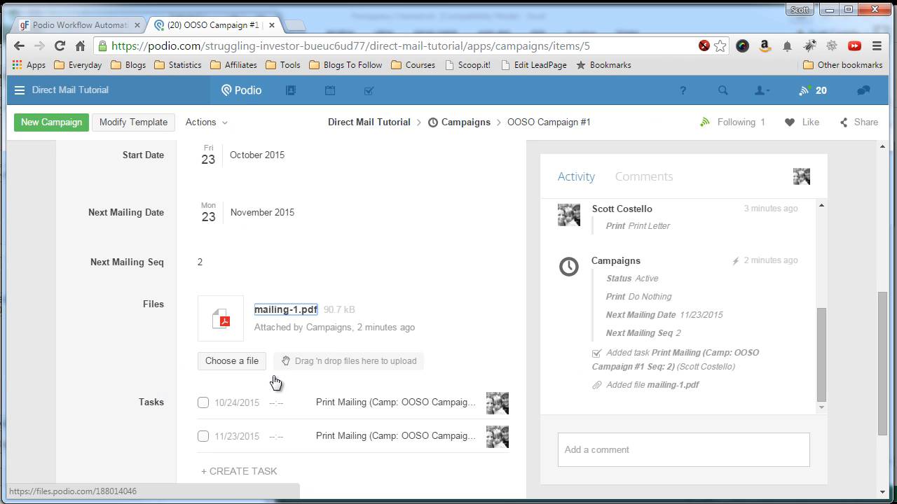
scroll(283, 303, up, 1)
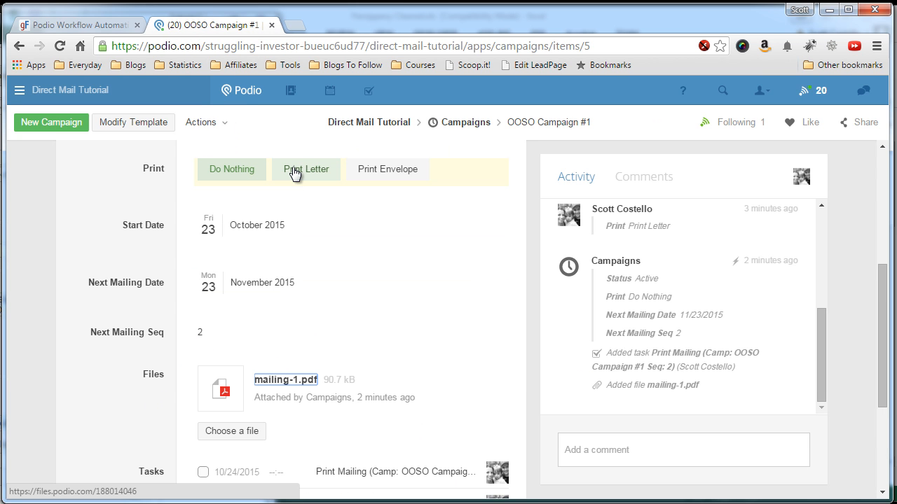
scroll(90, 284, down, 1)
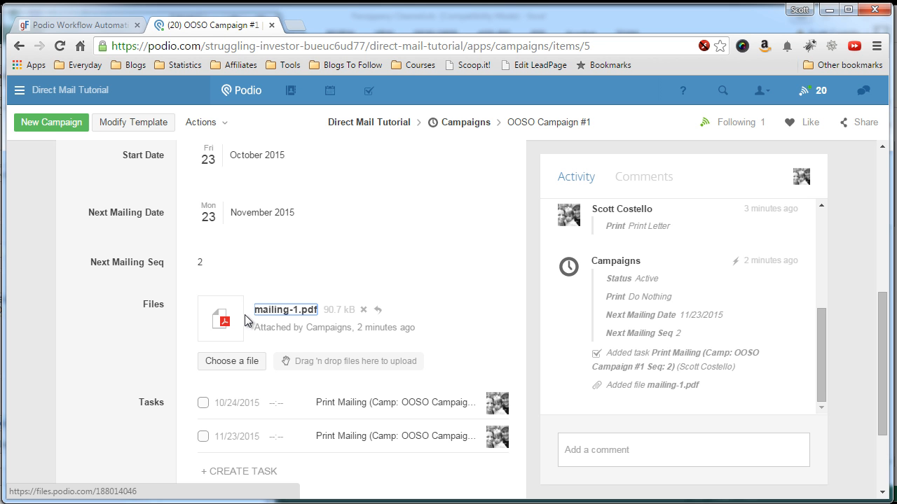
Check the Print Letters - Nightly Process flow in GlobiFlow against the mailing schedule and template of OOSO Campaign #1.
click(117, 28)
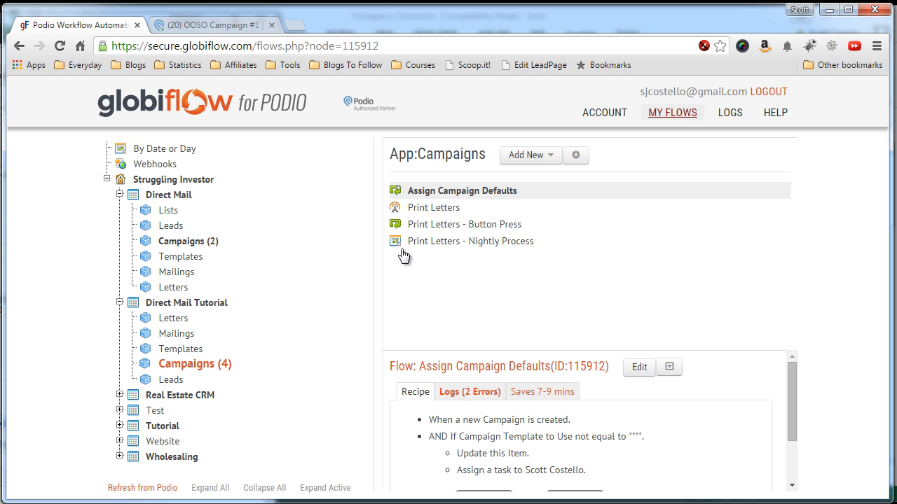
click(225, 26)
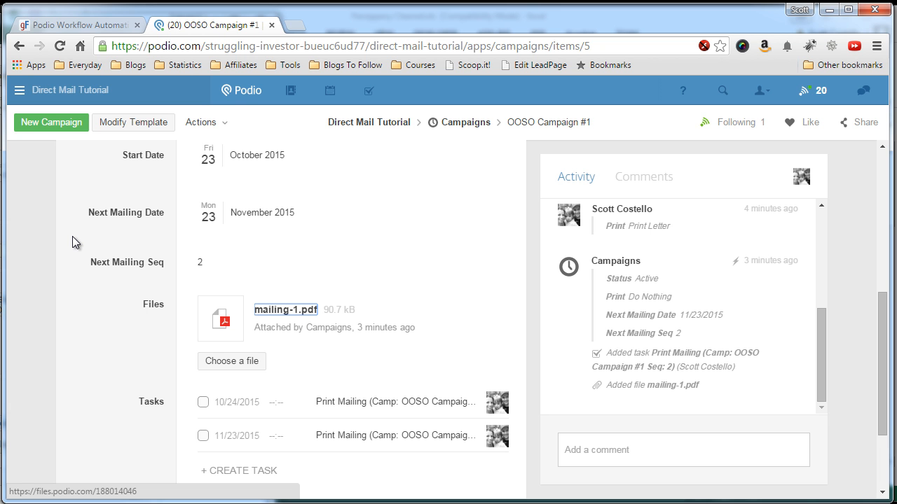
scroll(72, 236, up, 5)
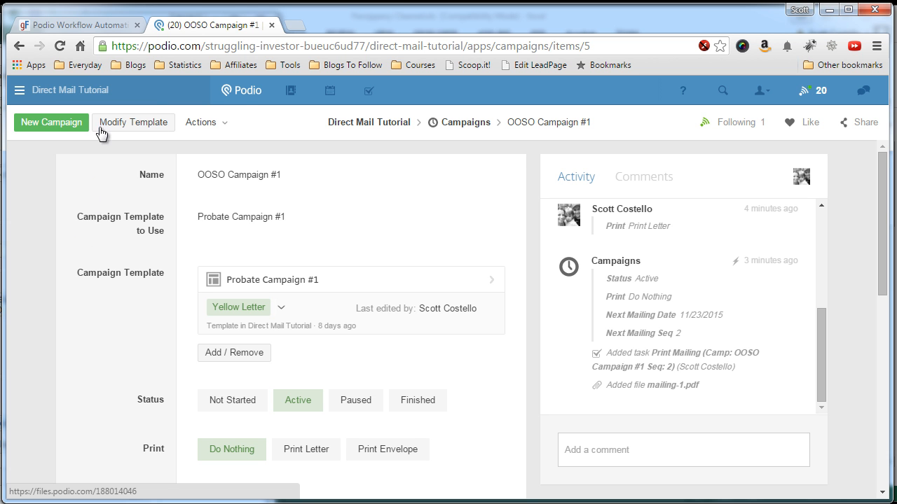
click(79, 26)
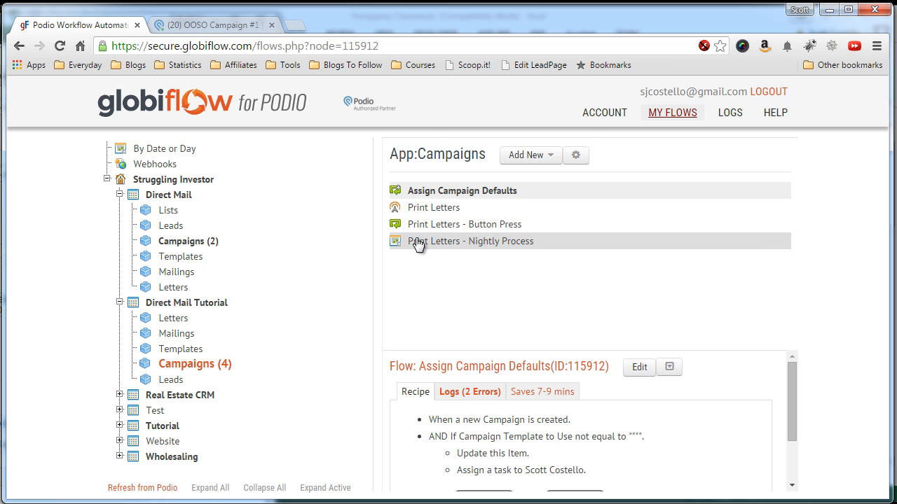
Return to Podio and open the Direct Mail Tutorial workspace to look over its activity stream, tasks and calendar.
click(225, 26)
click(380, 124)
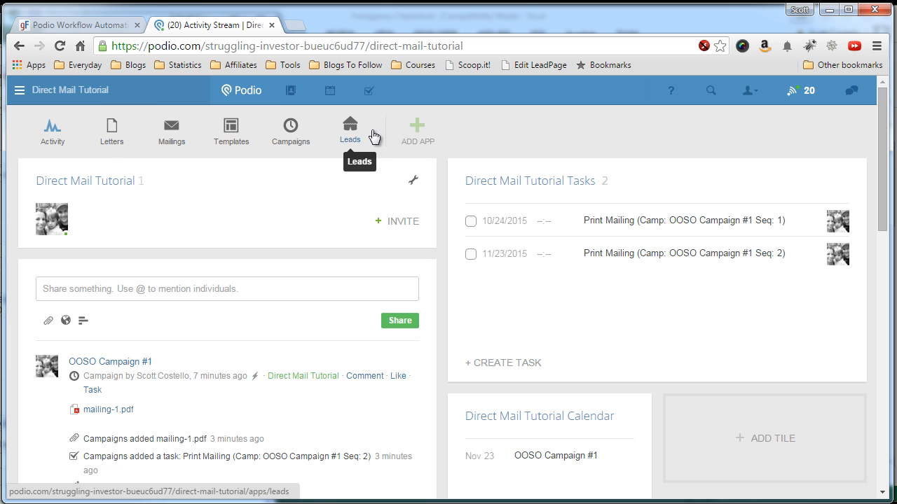
scroll(262, 217, down, 1)
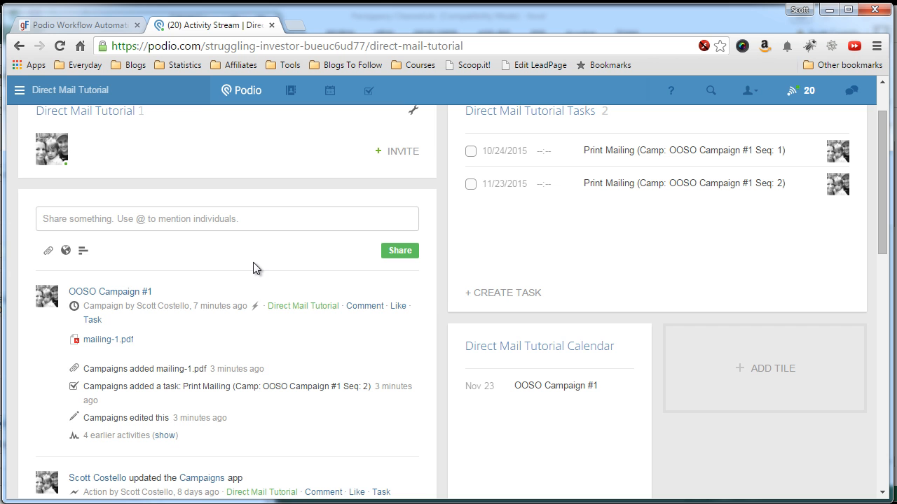
scroll(268, 263, up, 1)
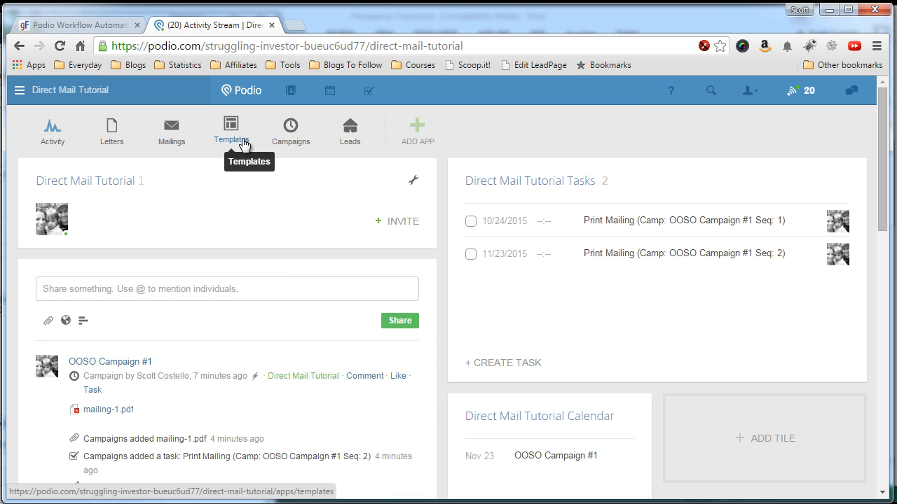